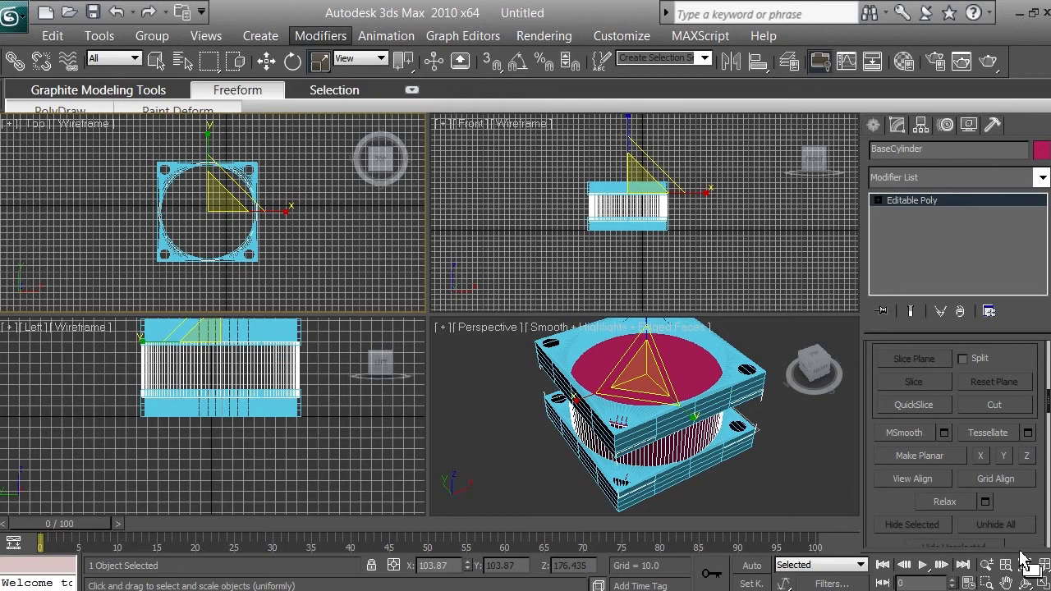
- Clone the central BaseCylinder in place as an independent copy
left_click(211, 404)
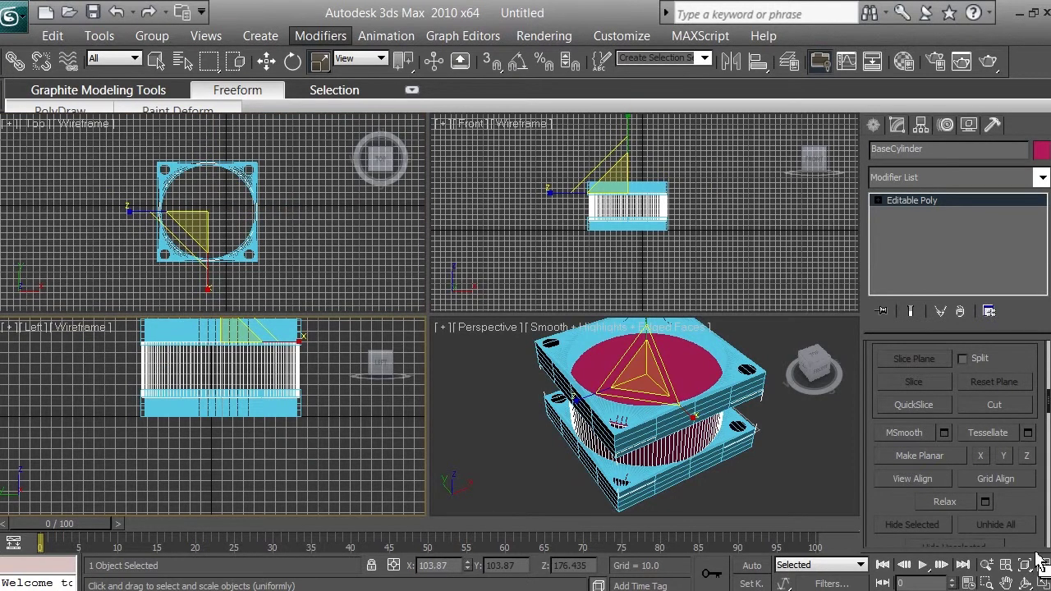
left_click(1007, 583)
left_click_drag(247, 366, 238, 425)
left_click(987, 567)
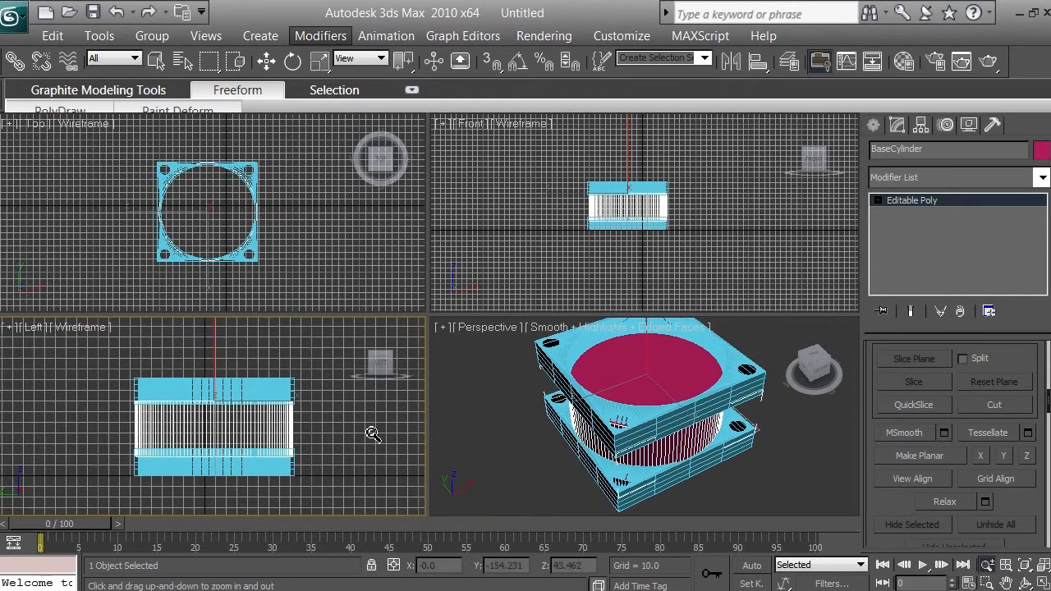
left_click_drag(299, 434, 280, 356)
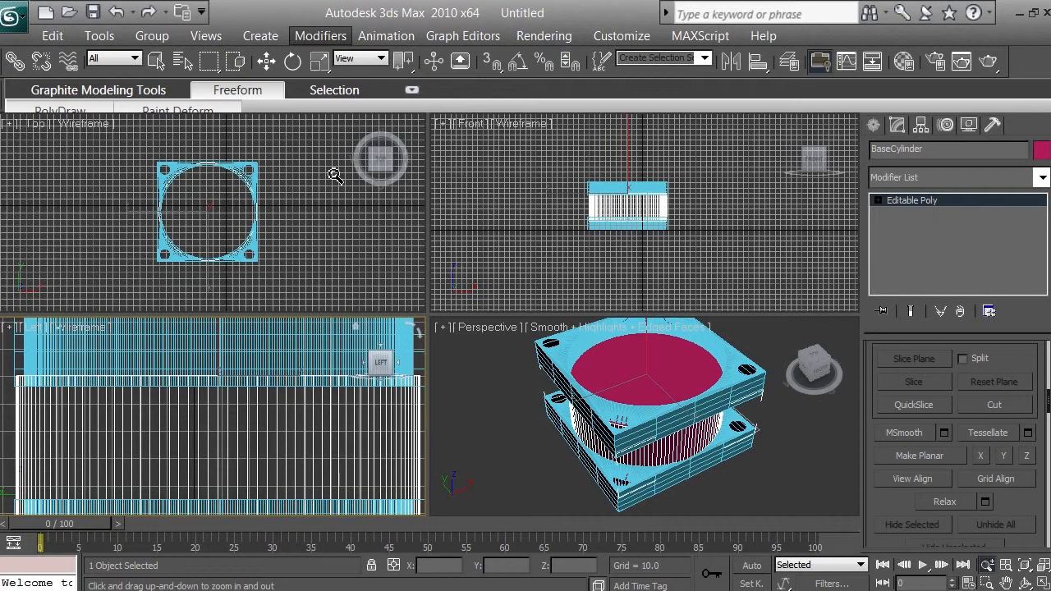
left_click(51, 37)
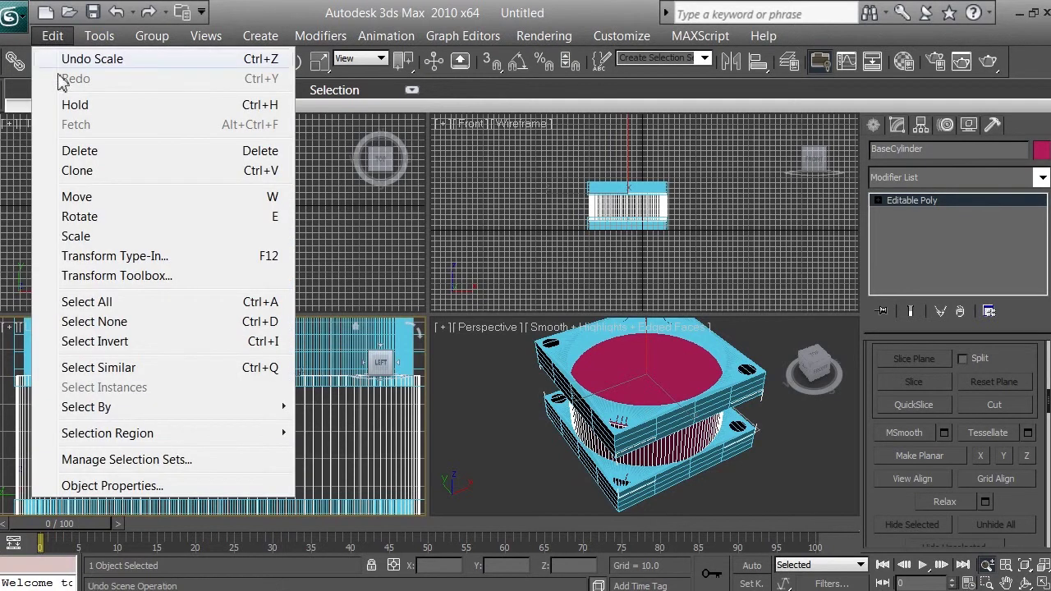
left_click(93, 171)
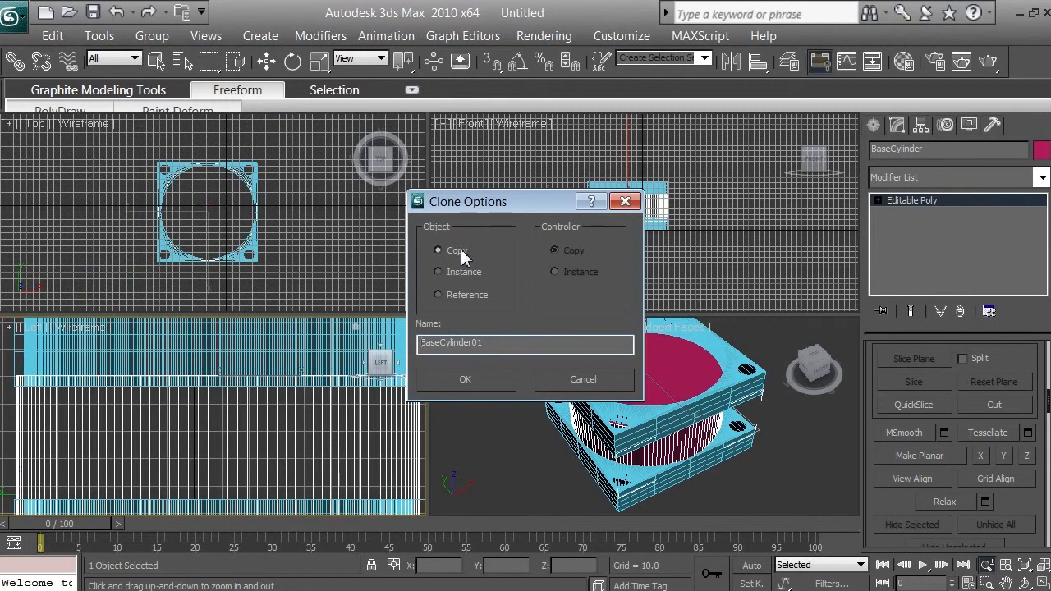
left_click(471, 379)
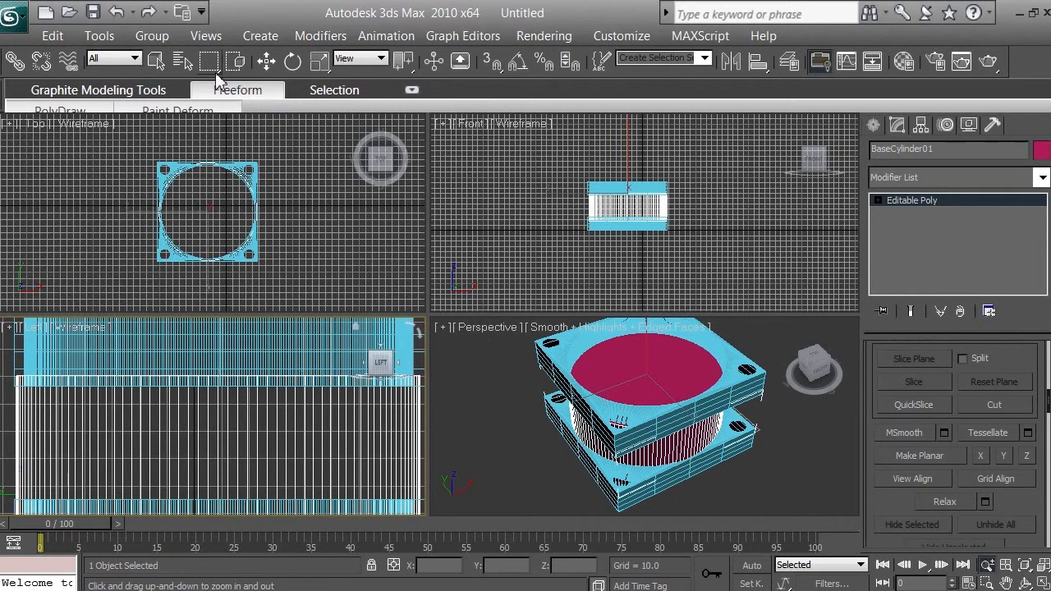
- Scale the cloned cylinder down uniformly to about 97 percent so it fits just inside the original
left_click(320, 62)
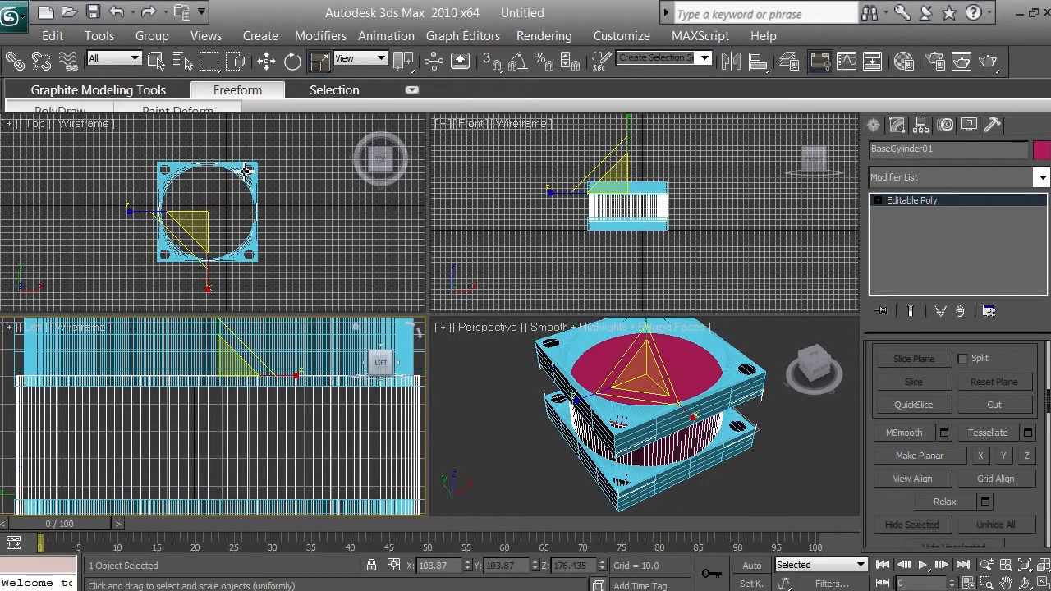
right_click(304, 211)
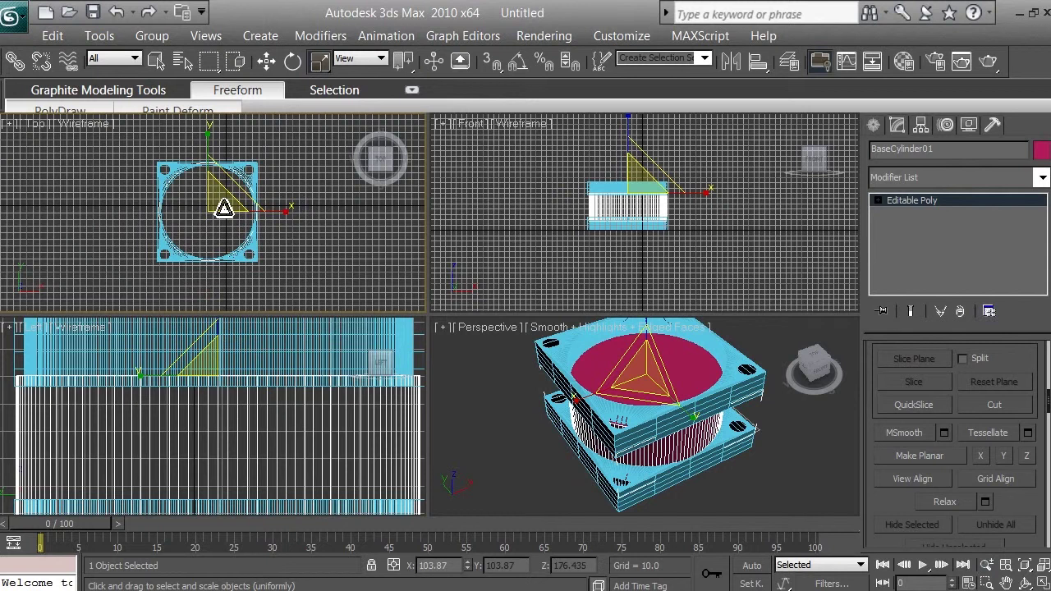
left_click_drag(224, 209, 222, 209)
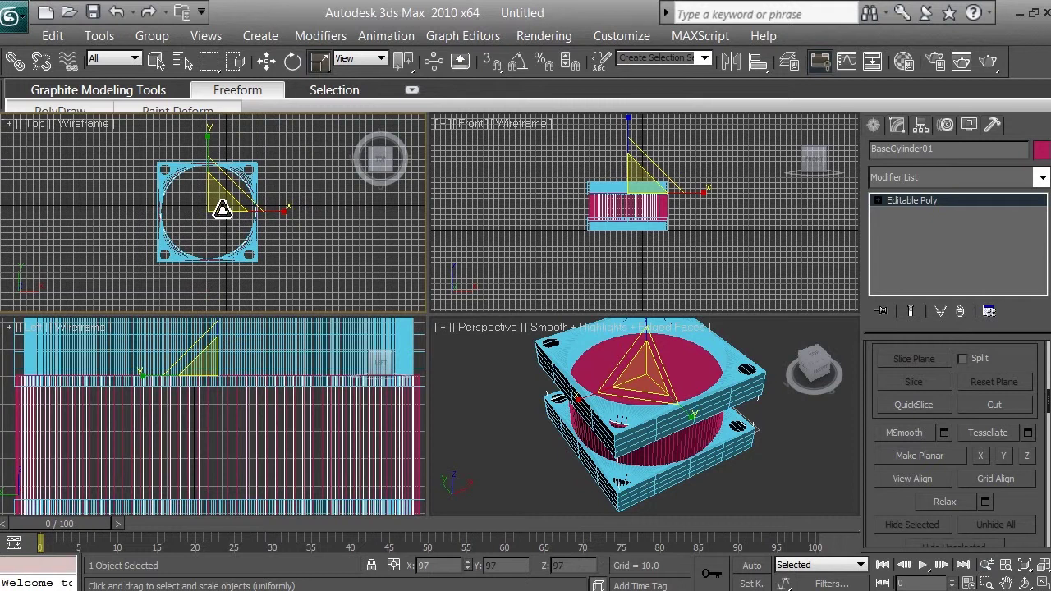
left_click_drag(222, 210, 221, 210)
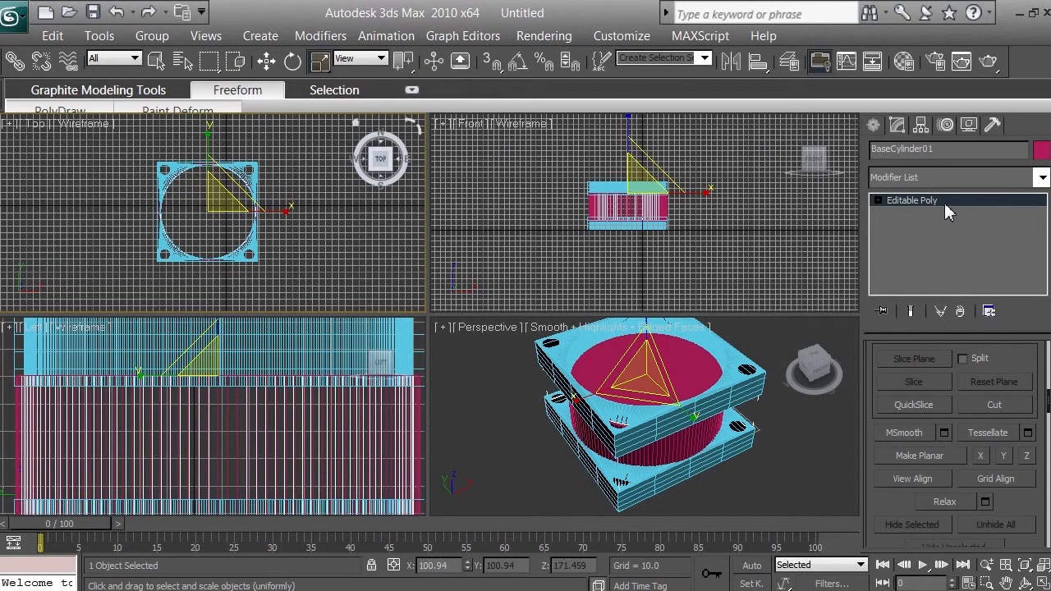
- Select the original outer BaseCylinder and bring up the Compound Objects creation tools
left_click(156, 62)
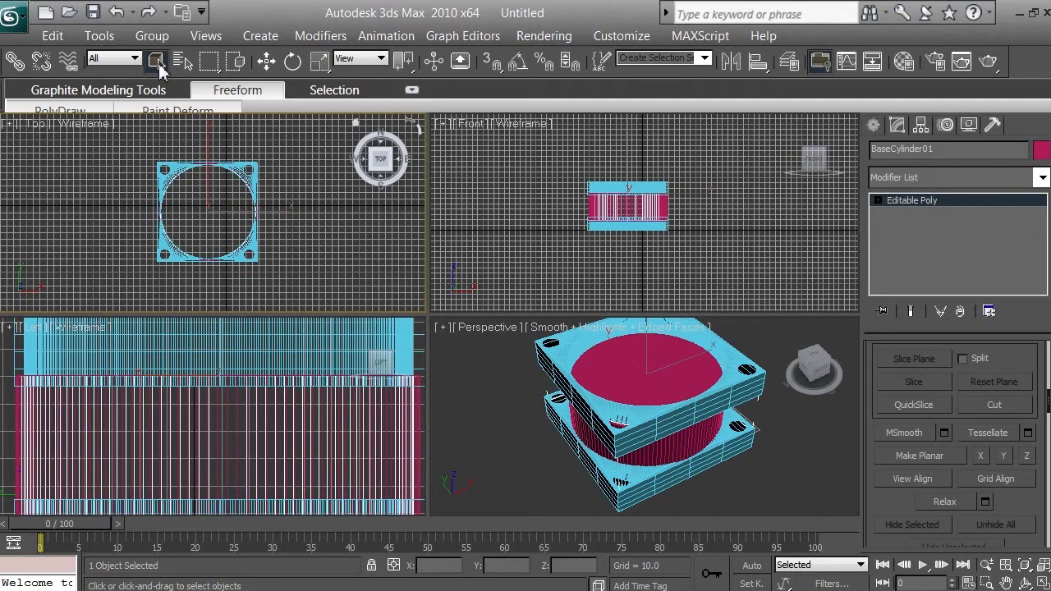
left_click(669, 209)
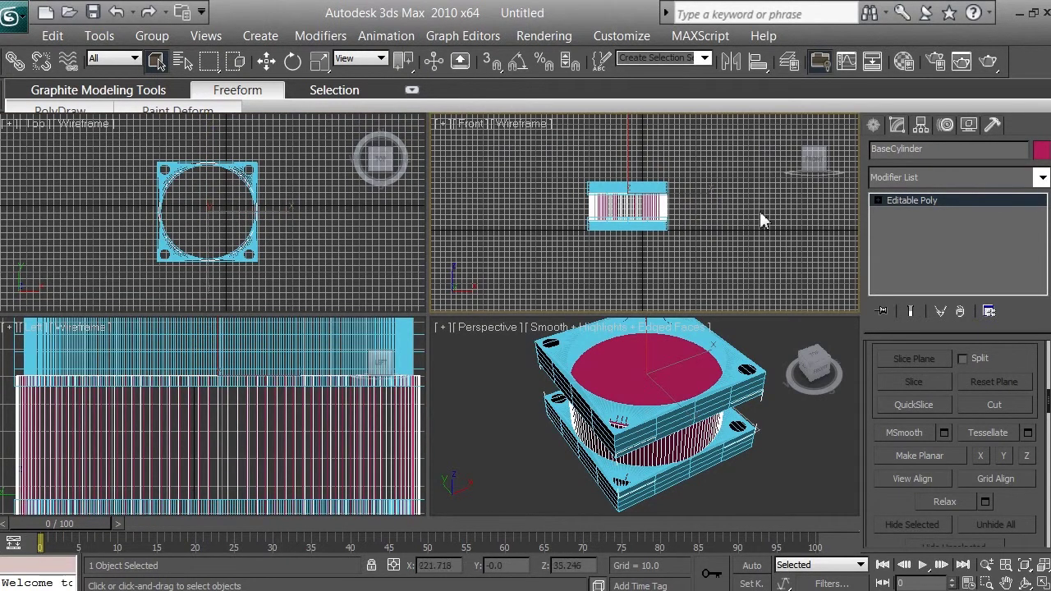
left_click(871, 128)
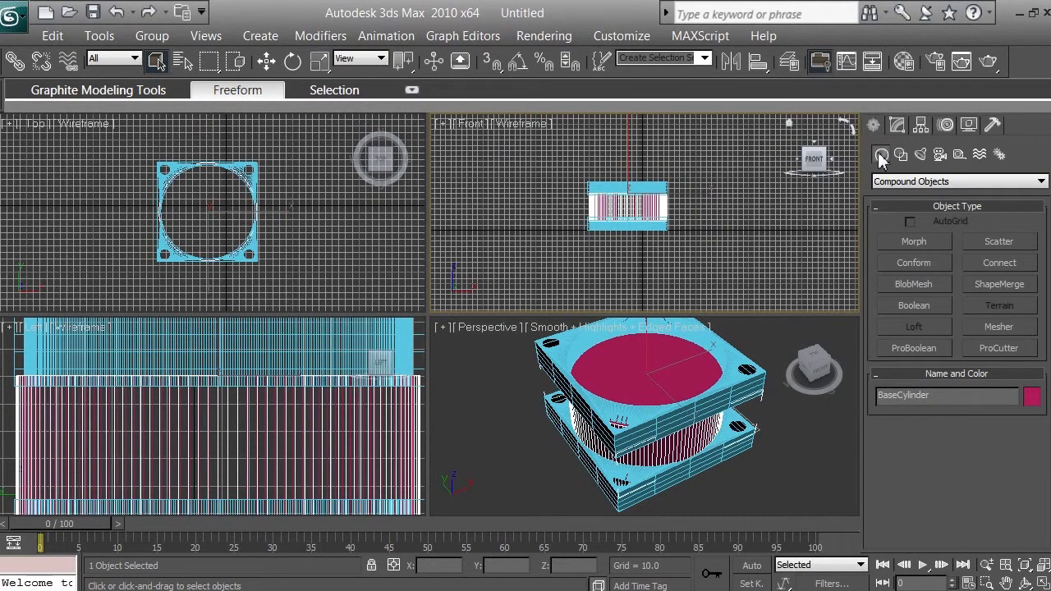
left_click(908, 184)
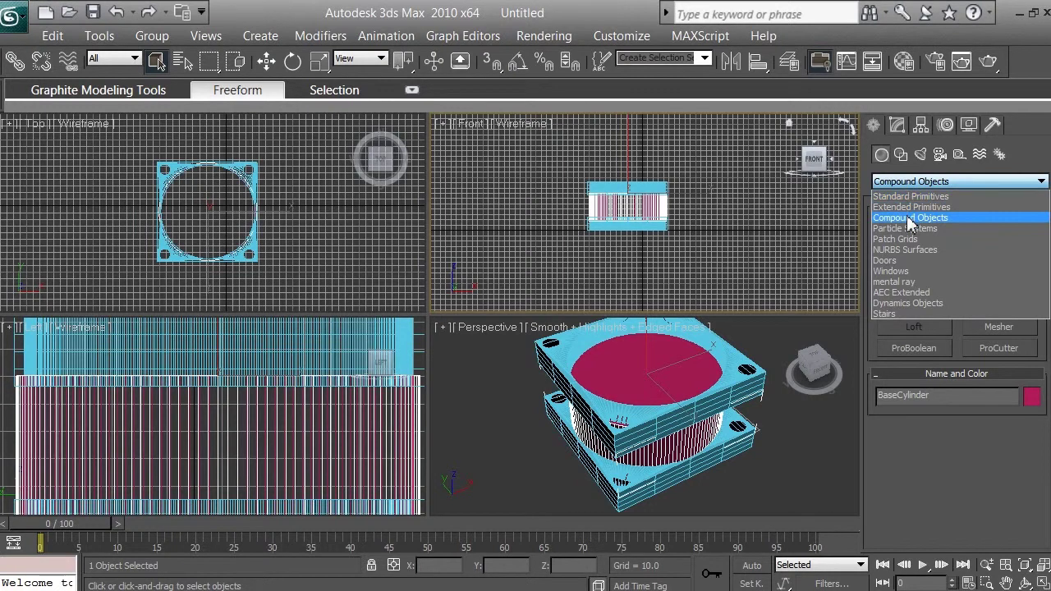
left_click(911, 219)
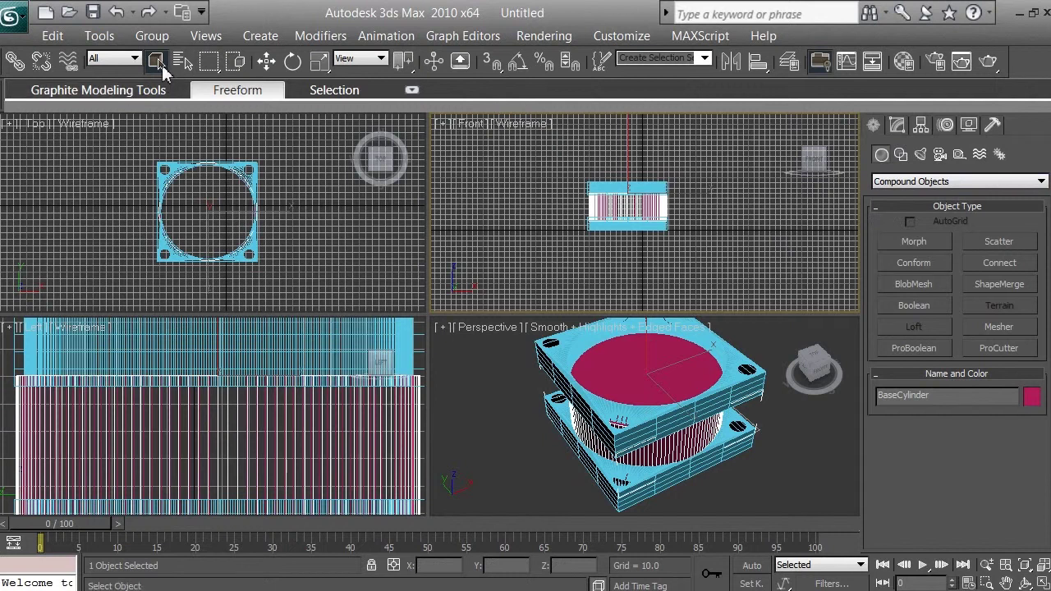
left_click(922, 306)
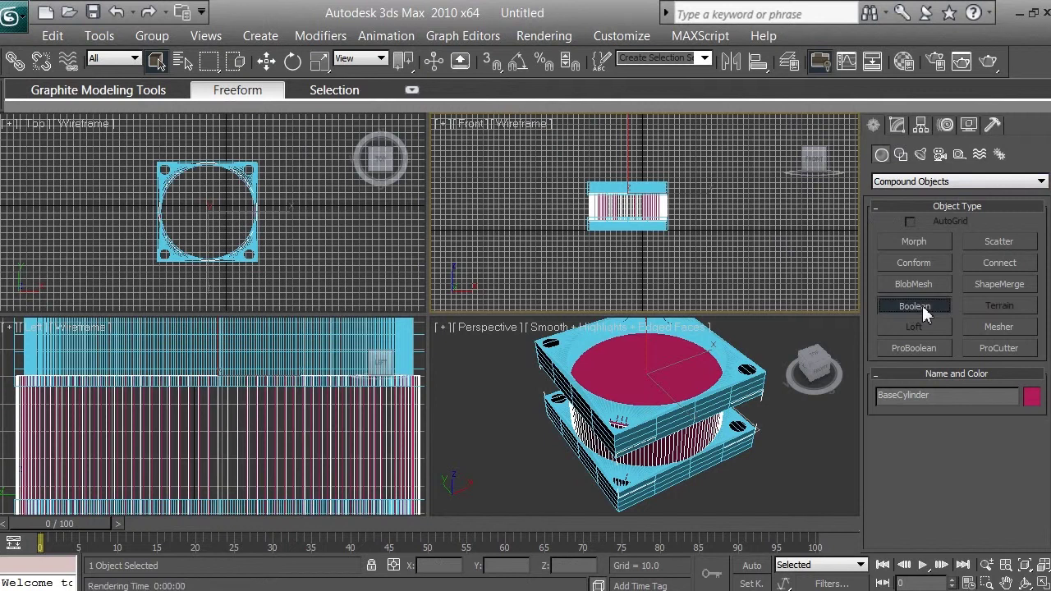
left_click(117, 13)
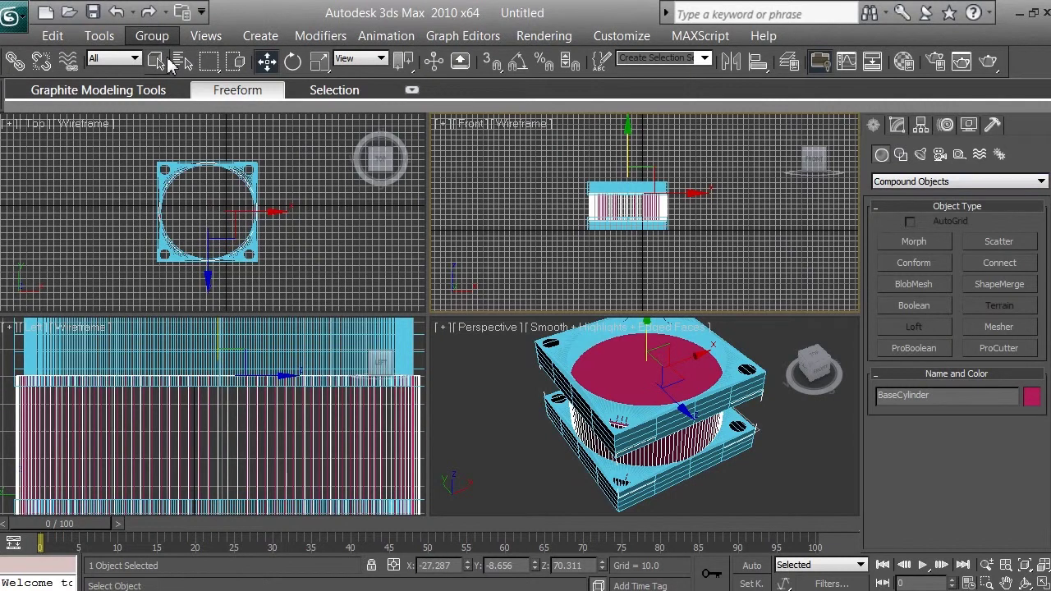
left_click(168, 61)
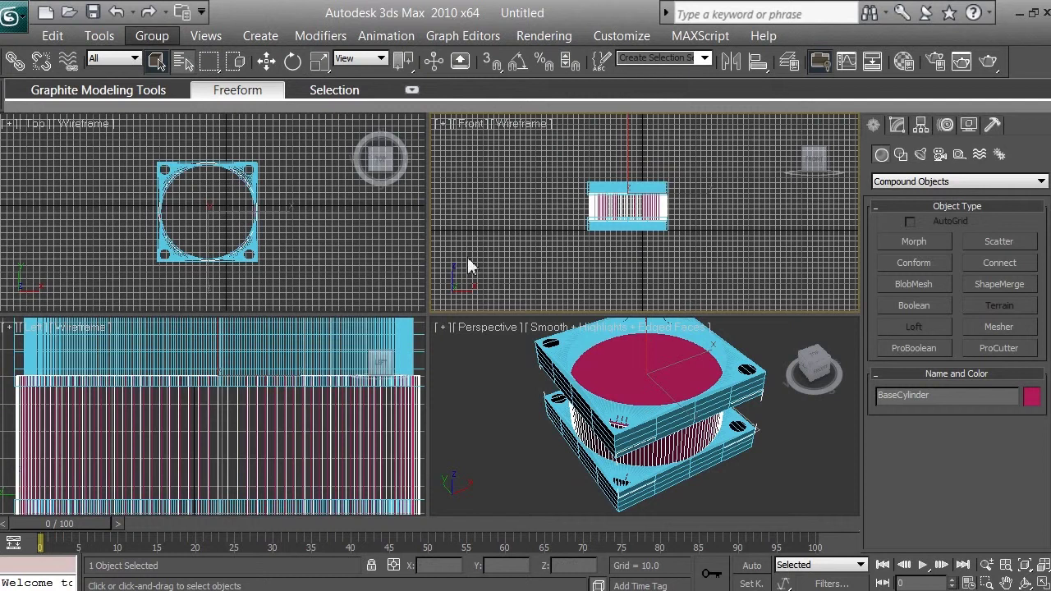
key("h")
left_click_drag(303, 103, 592, 60)
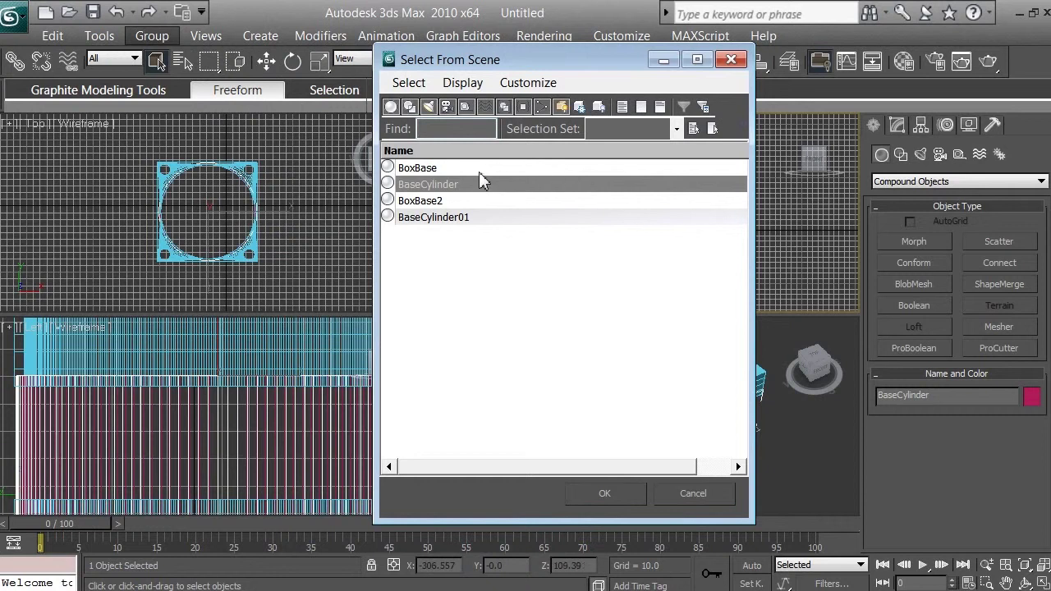
left_click(731, 59)
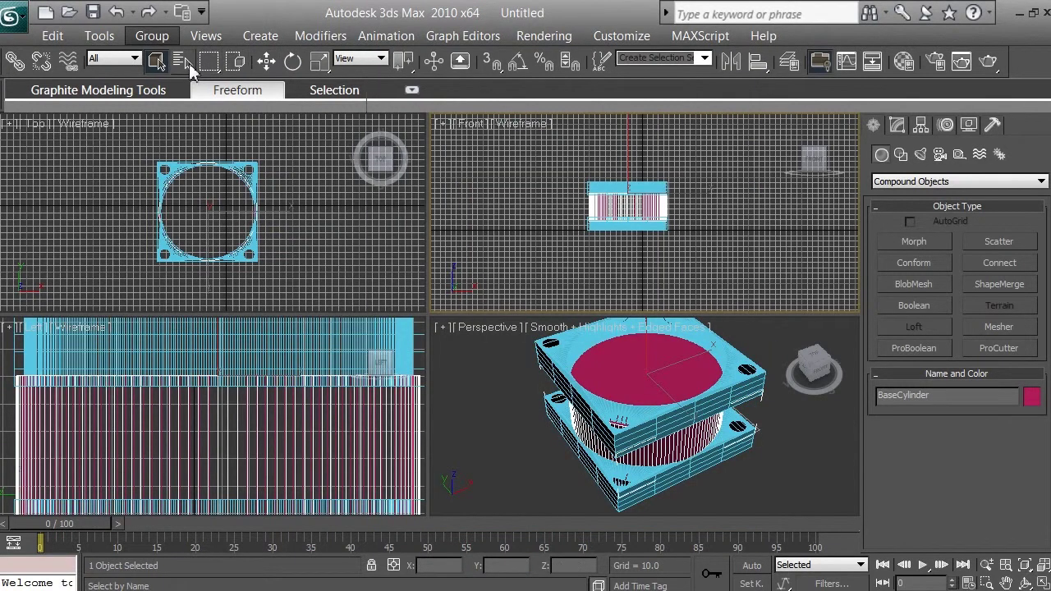
- Select BaseCylinder01 by name, stretch it vertically to a Z scale of about 371 percent and raise it to about Z 101, past both plates
left_click(188, 63)
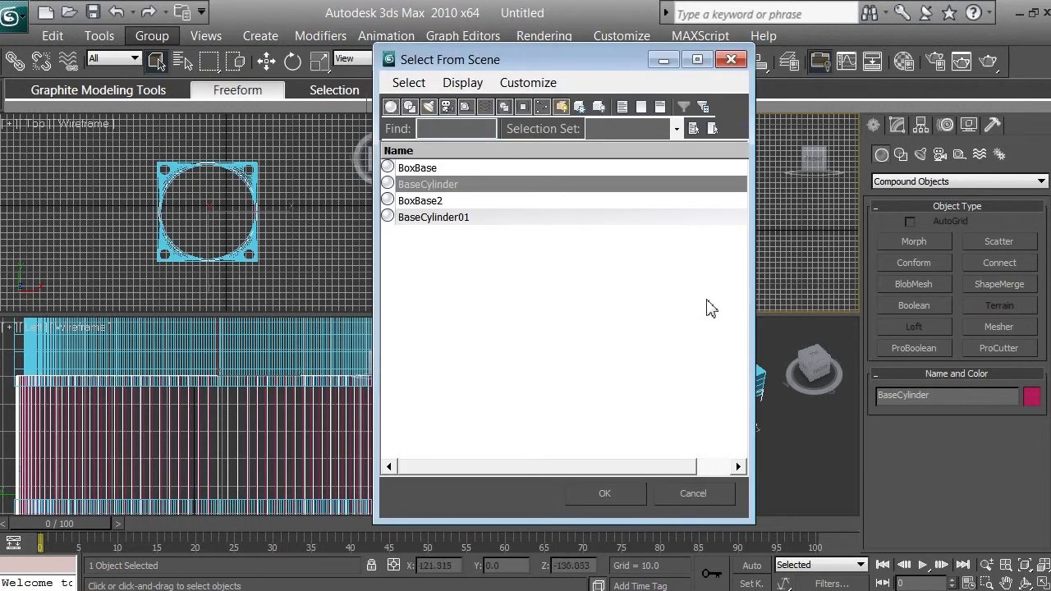
left_click(456, 222)
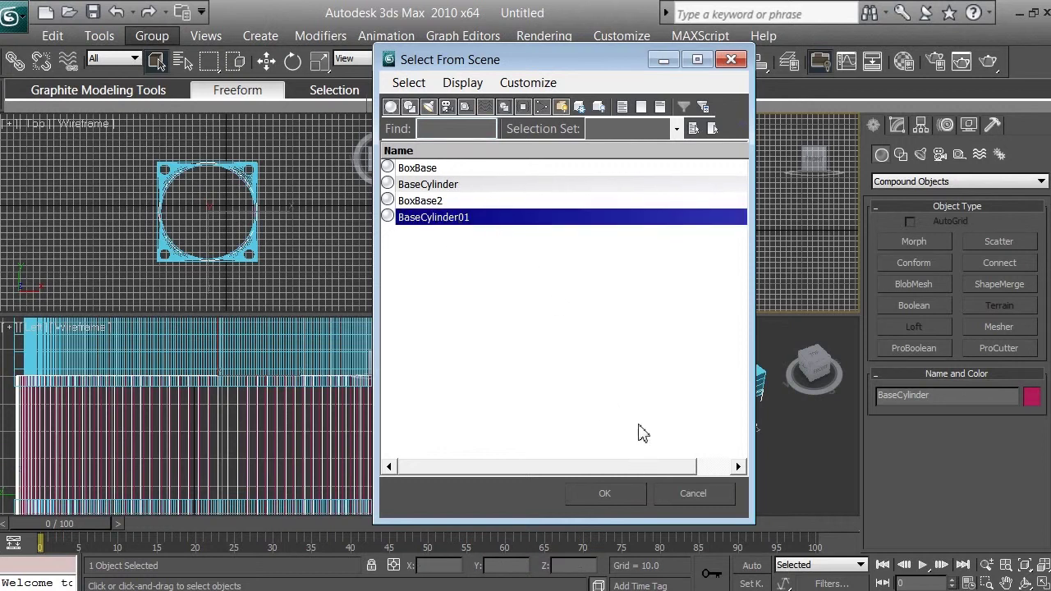
left_click(605, 493)
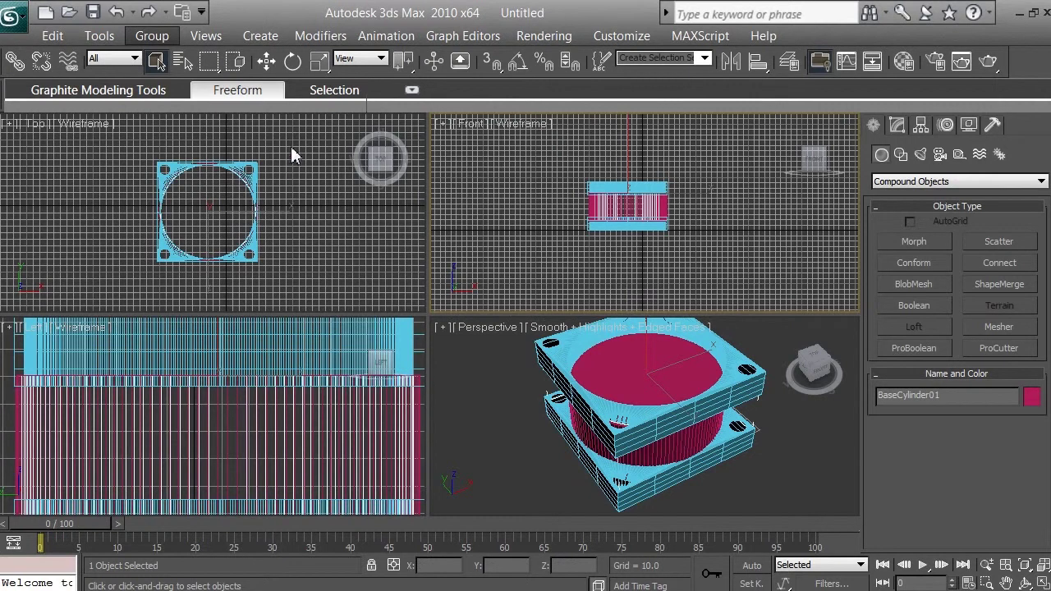
left_click(322, 62)
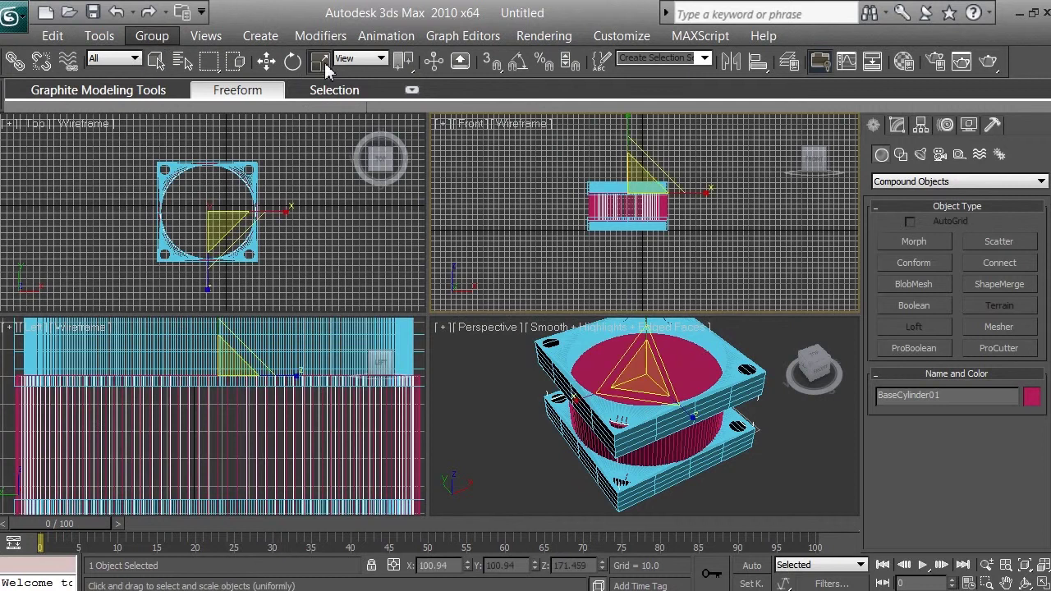
right_click(750, 257)
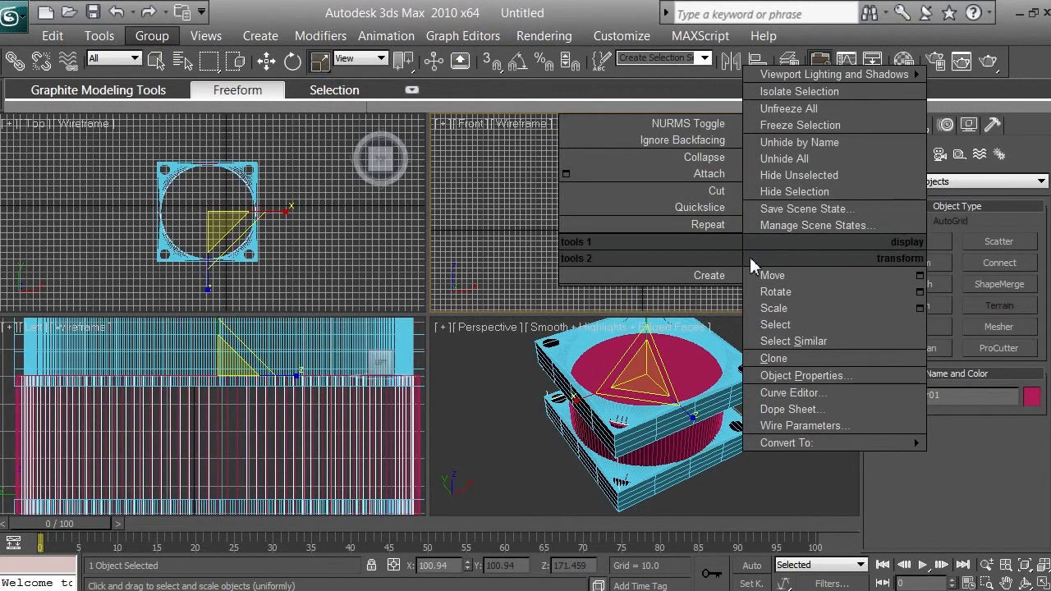
left_click(750, 257)
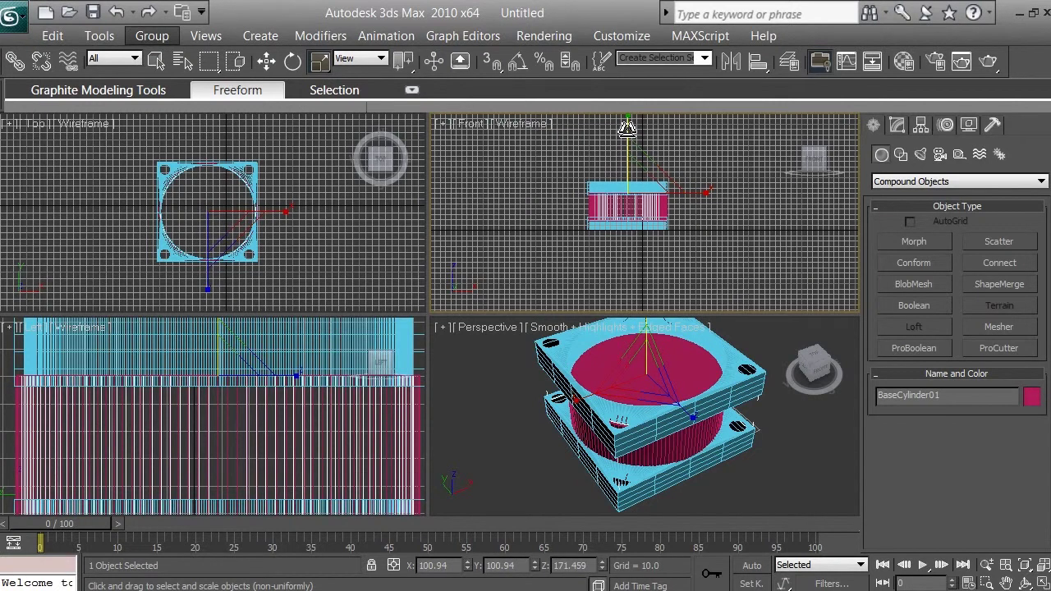
left_click_drag(626, 129, 634, 63)
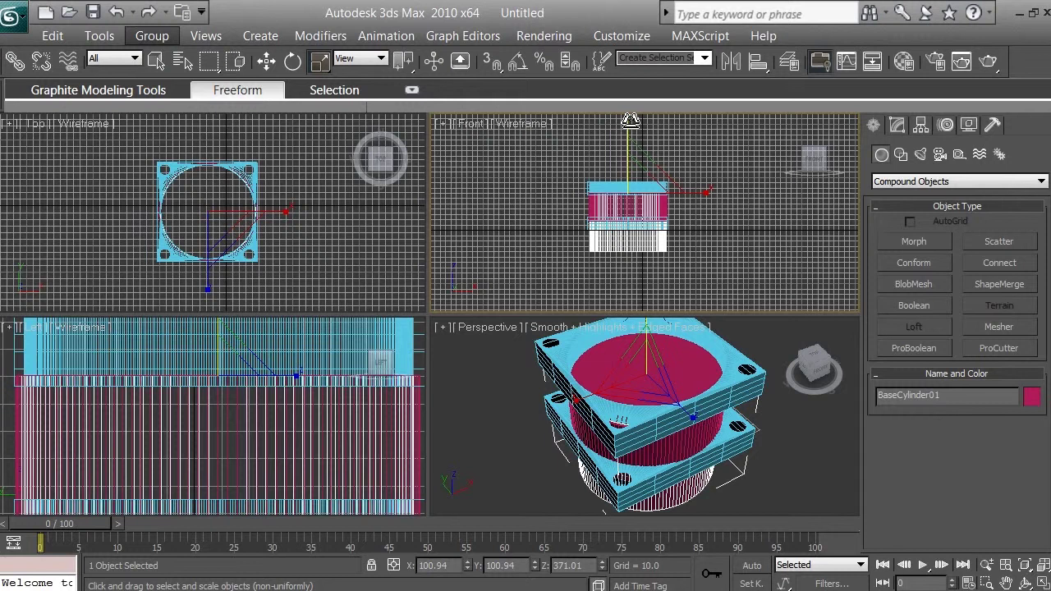
left_click(267, 63)
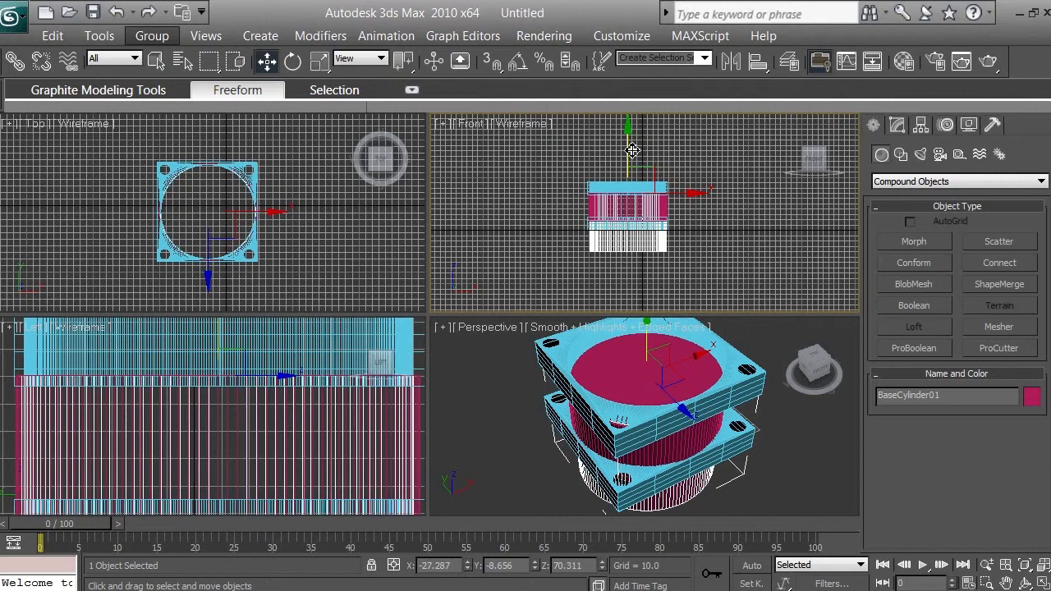
left_click_drag(633, 149, 632, 133)
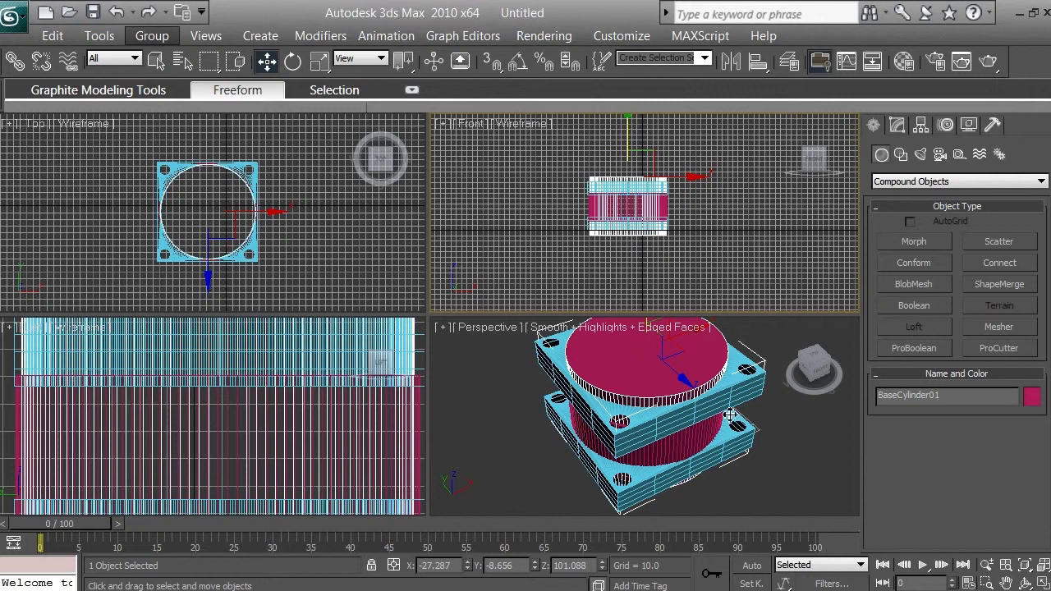
- Hollow out the original BaseCylinder with a Boolean, picking the stretched BaseCylinder01 as operand B with the Move option
left_click(708, 442)
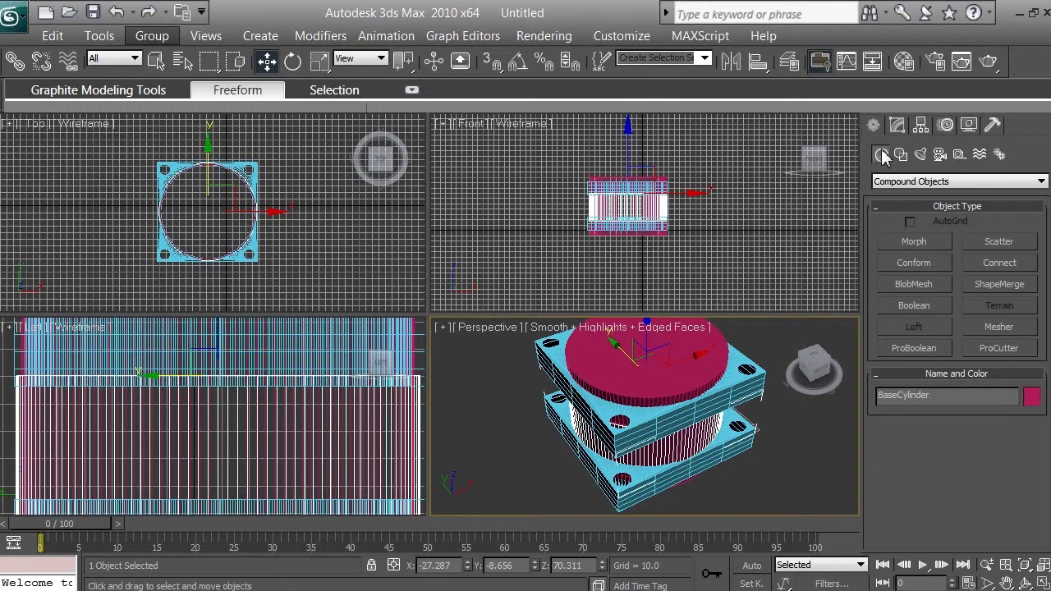
left_click(910, 307)
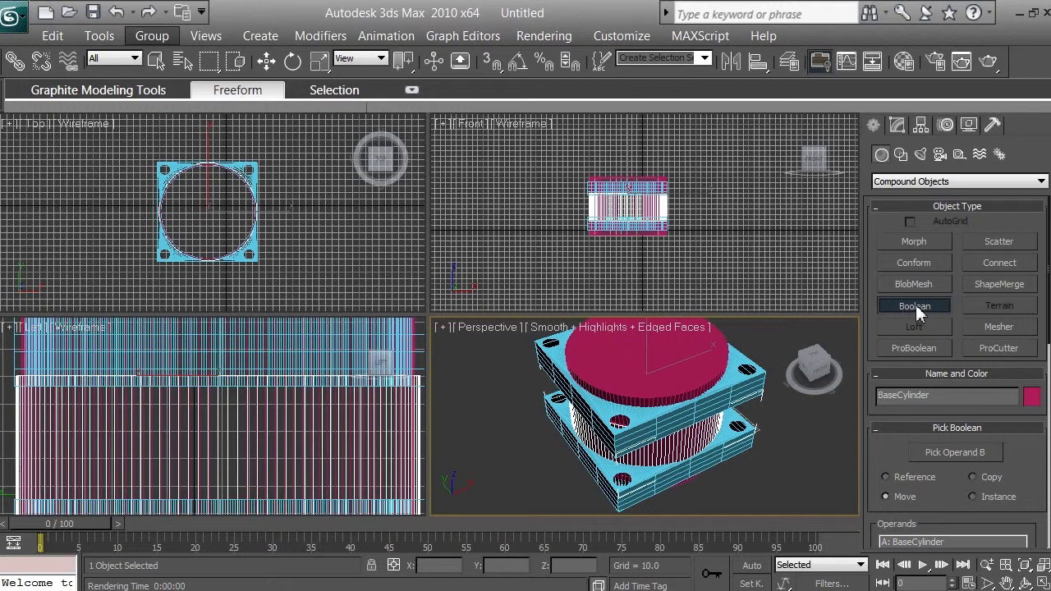
left_click(971, 453)
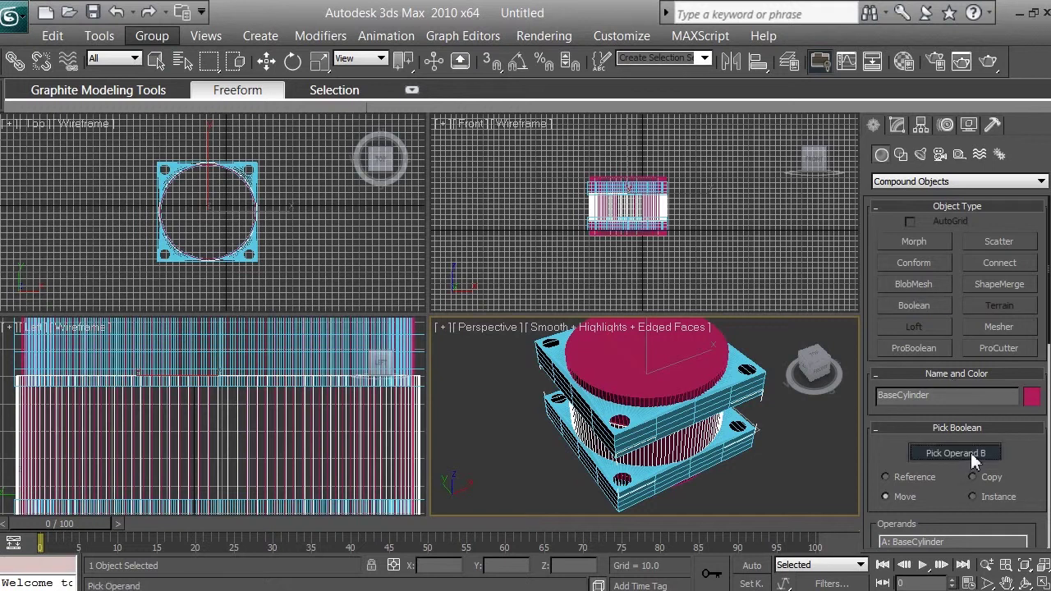
left_click(690, 352)
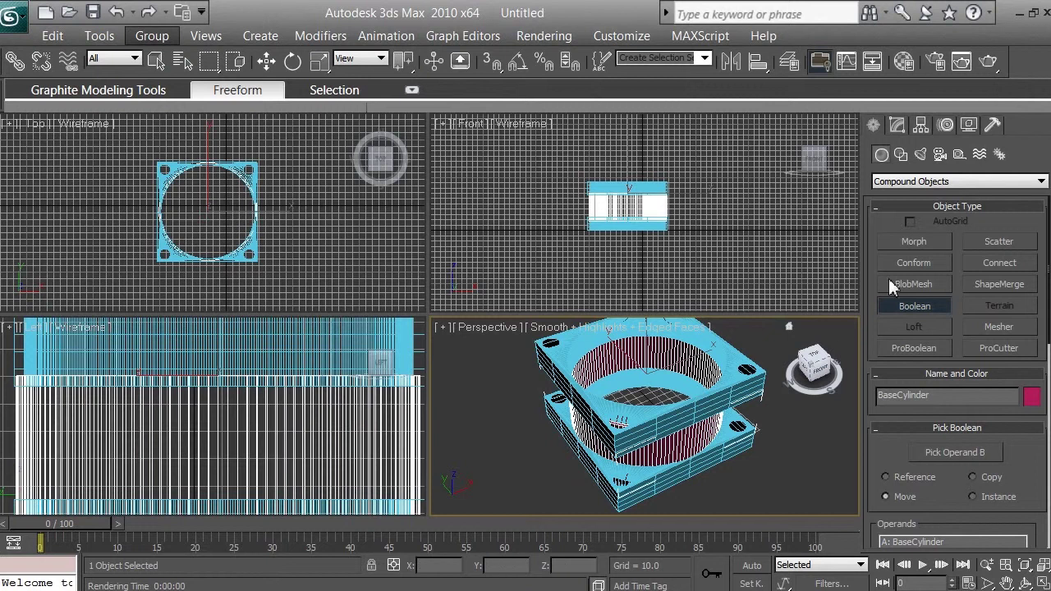
- Convert the hollowed BaseCylinder Boolean object to an Editable Poly
left_click(898, 128)
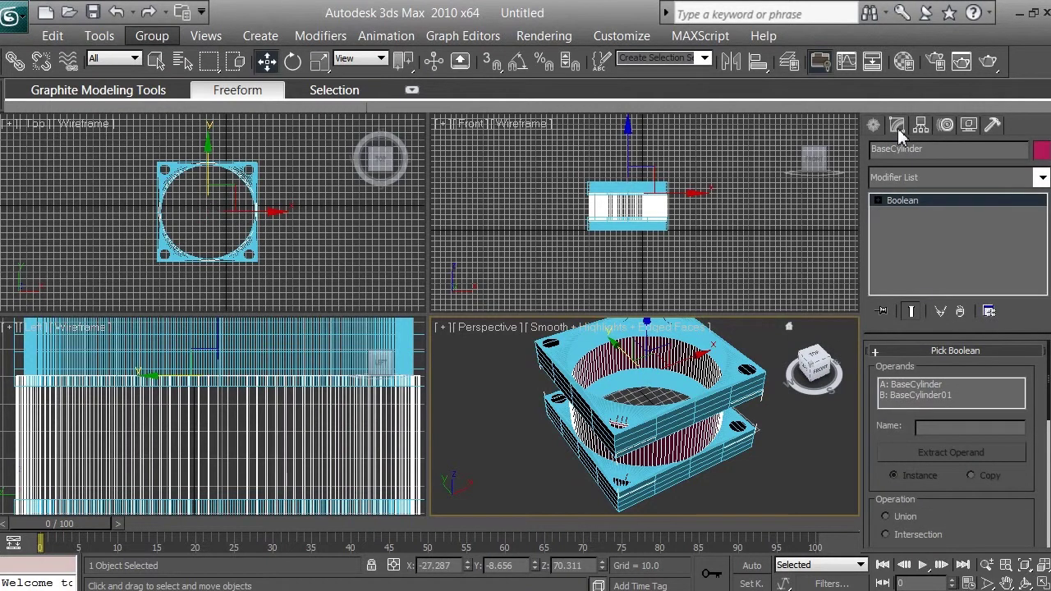
right_click(947, 201)
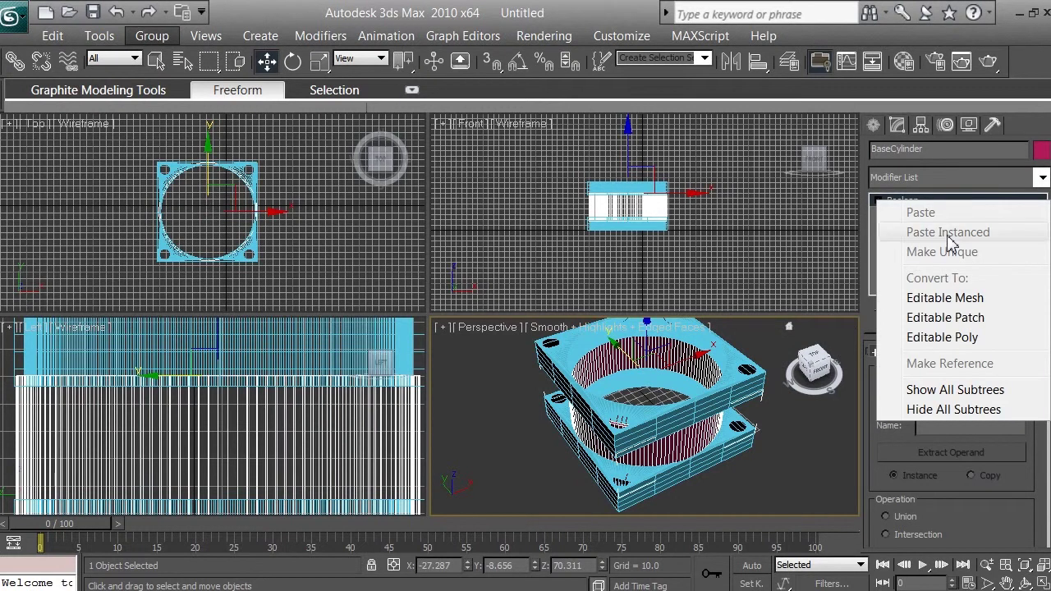
left_click(957, 338)
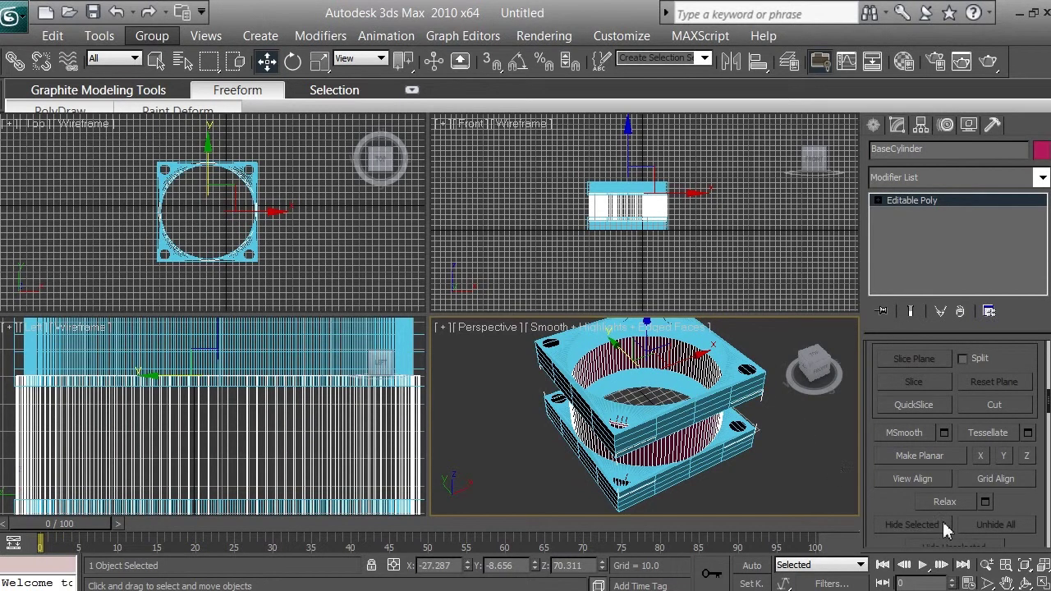
- Zoom out and orbit the Perspective viewport to examine the hollow cylinder and both plates from several angles
left_click(988, 567)
left_click_drag(712, 439, 727, 485)
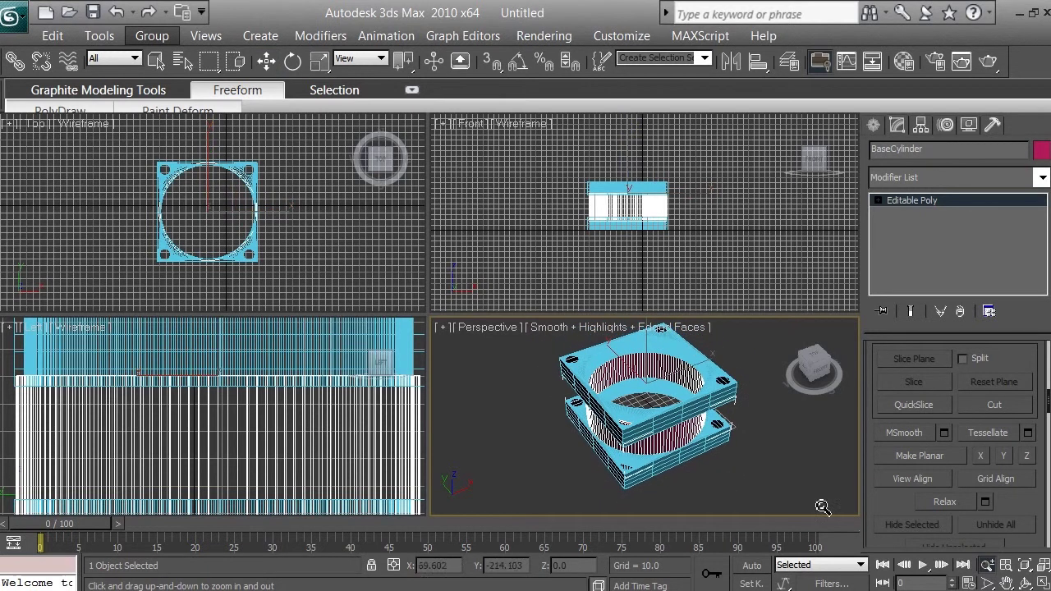
left_click(1026, 582)
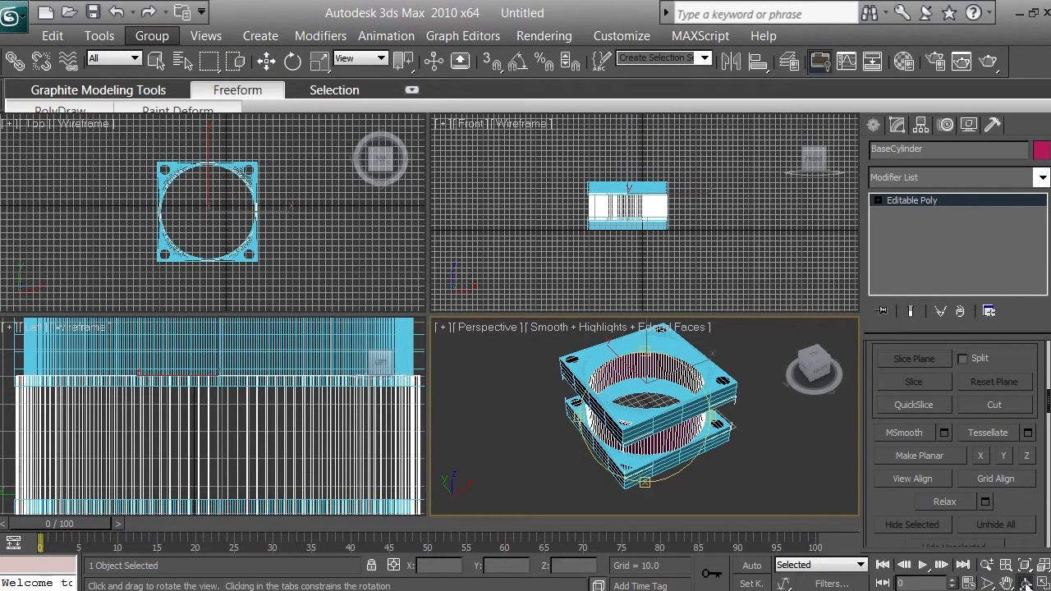
mouse_move(650, 351)
left_mouse_down()
mouse_move(647, 377)
mouse_move(650, 339)
left_mouse_up()
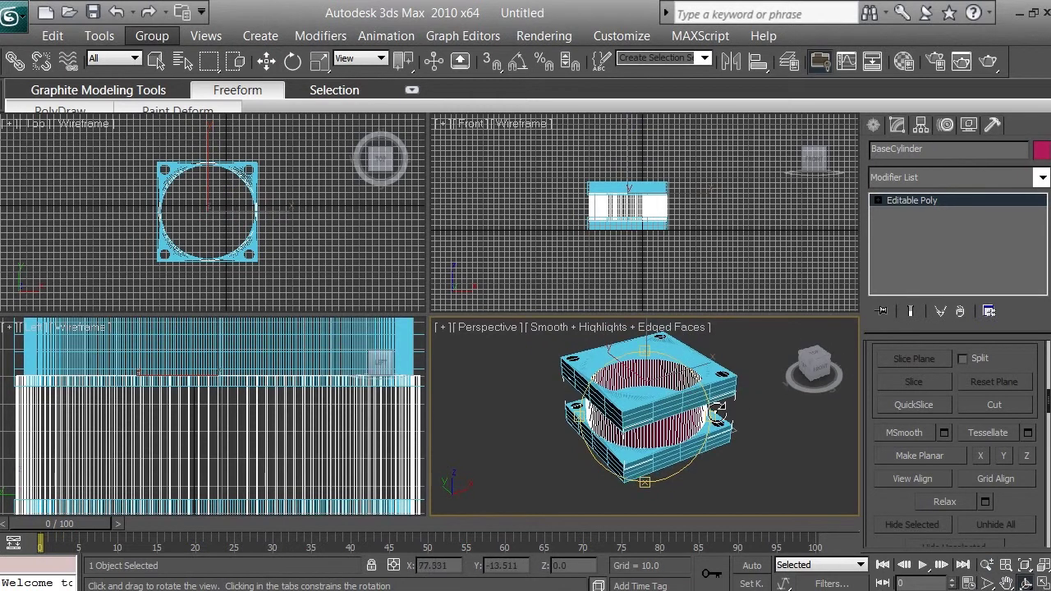
left_click_drag(657, 380, 661, 403)
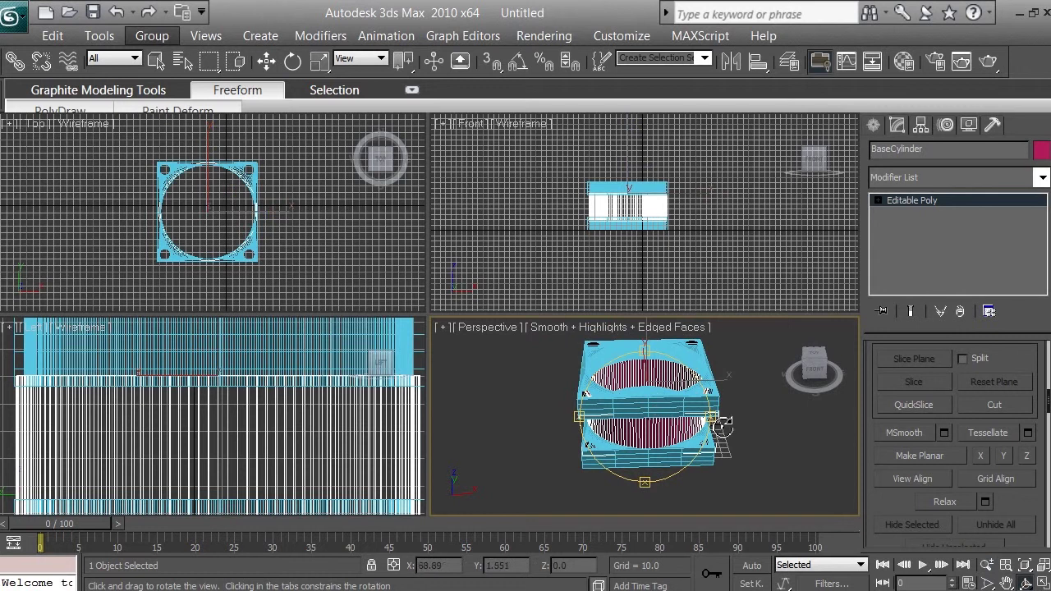
left_click_drag(719, 422, 602, 451)
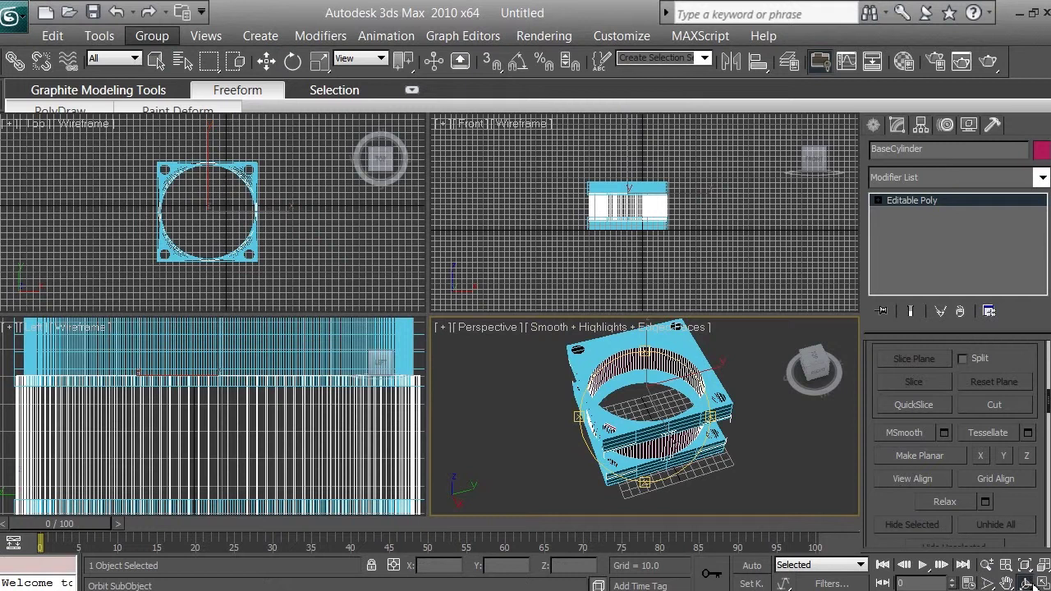
left_click(1033, 585)
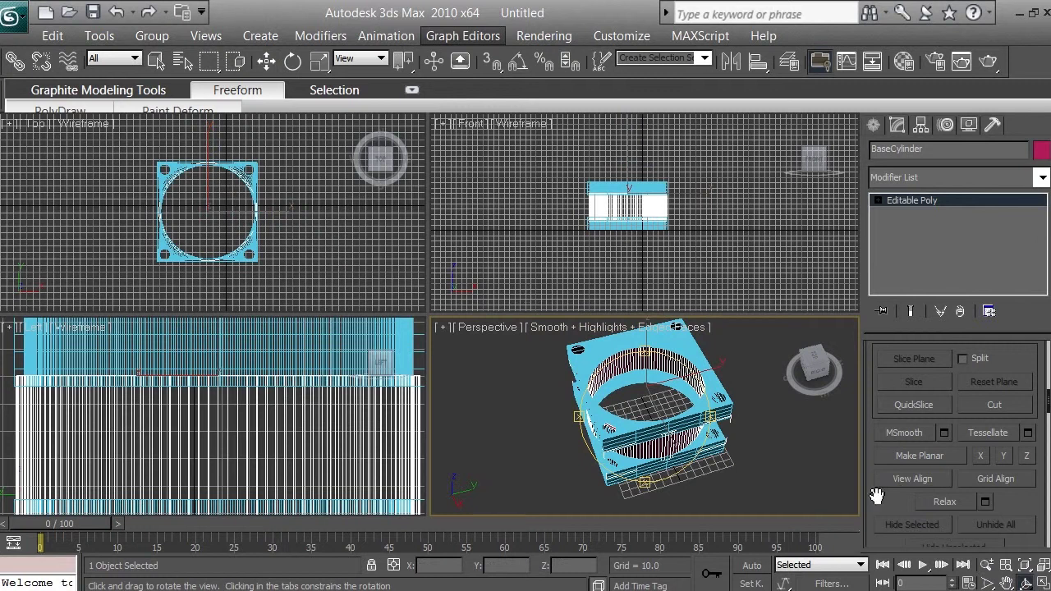
left_click(1027, 584)
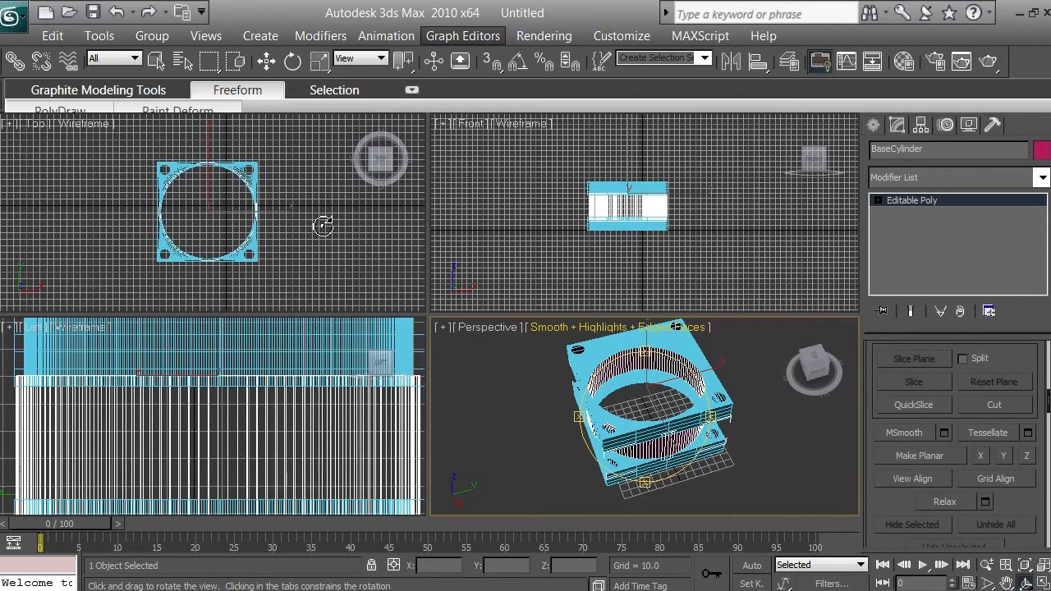
- Orbit the Top viewport into an angled orthographic view, and restore it to the Top view
right_click(323, 226)
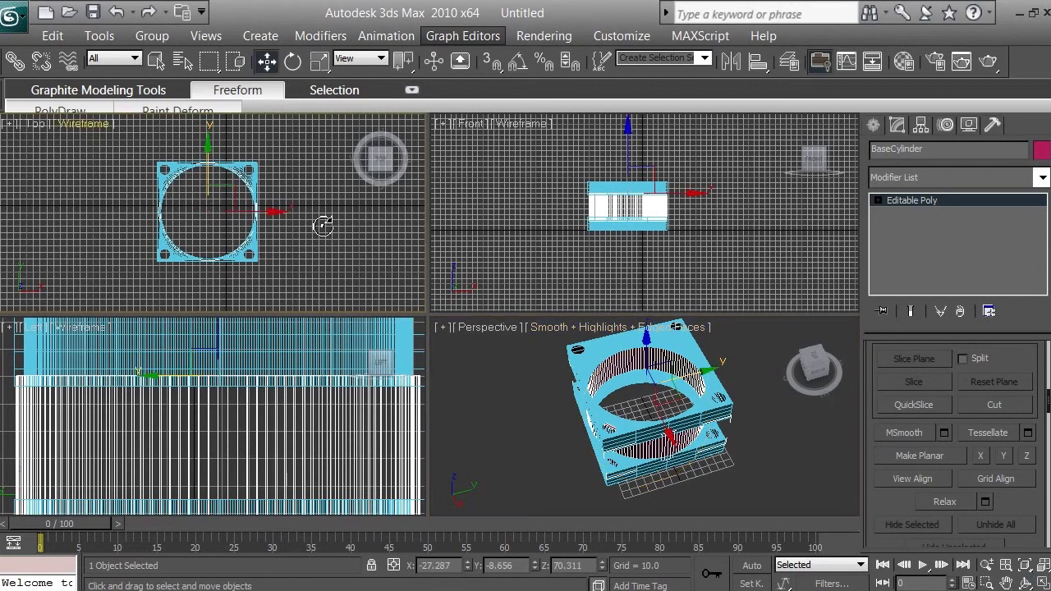
left_click(1028, 584)
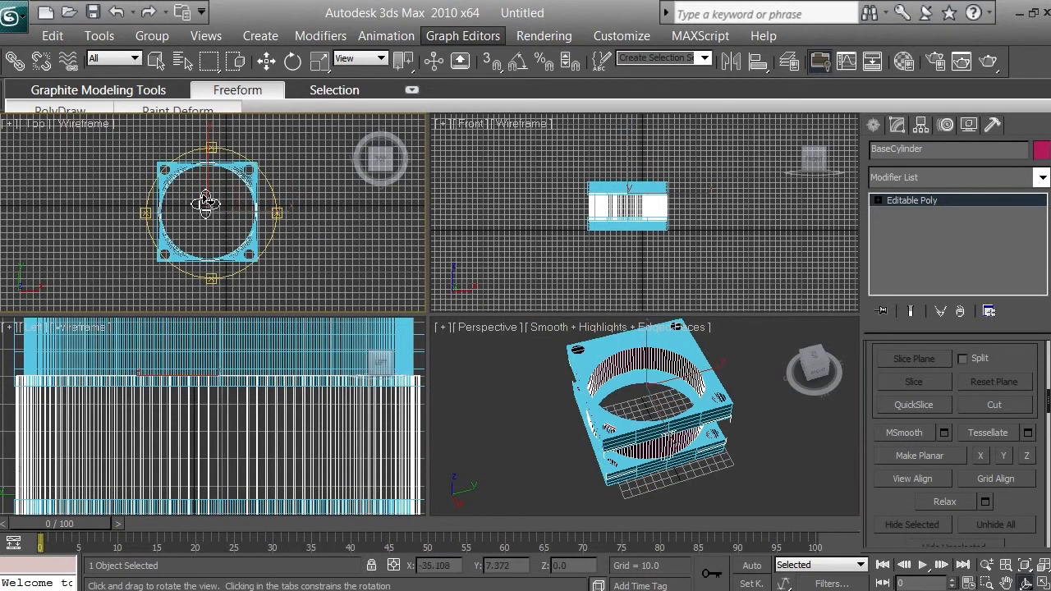
left_click_drag(216, 150, 223, 69)
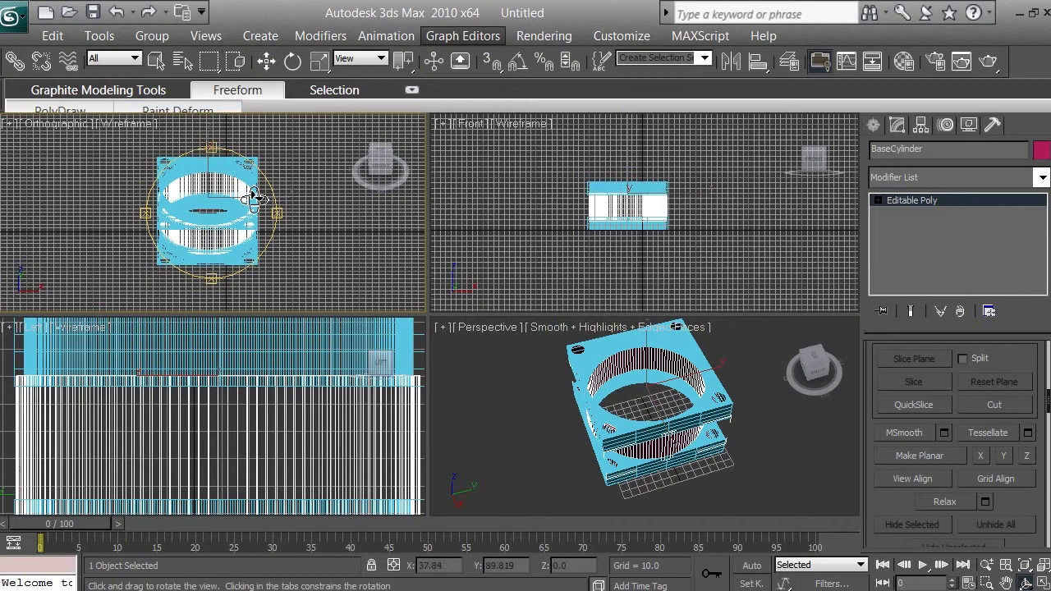
left_click_drag(273, 211, 333, 204)
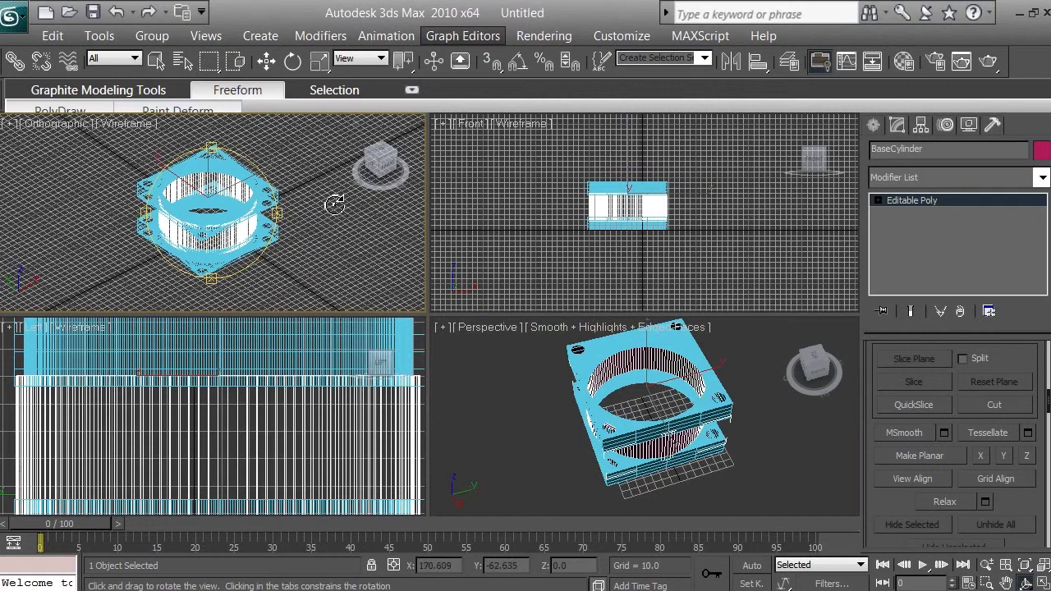
left_click(57, 125)
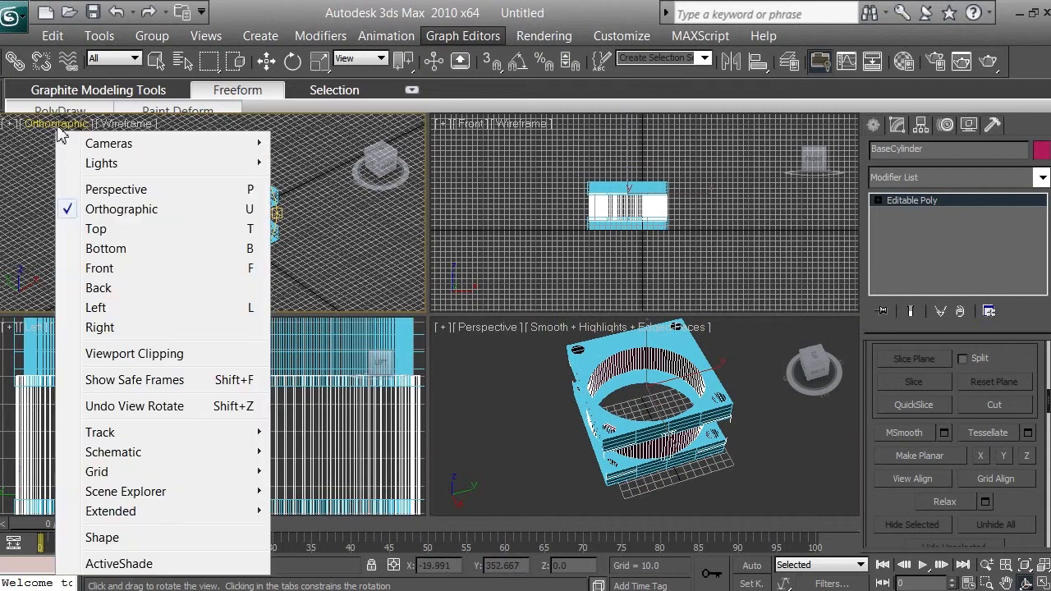
left_click(101, 232)
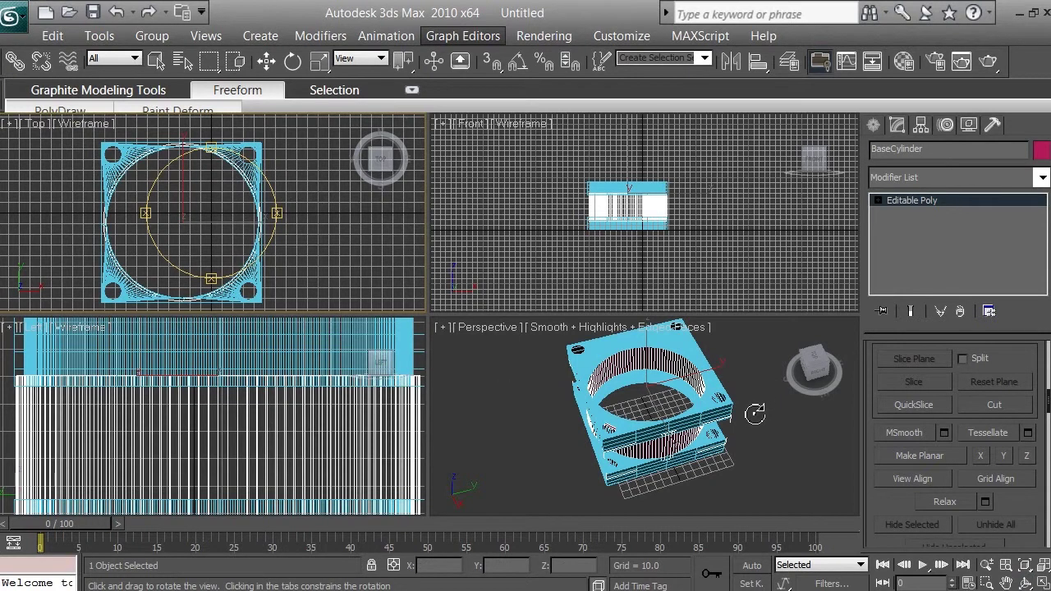
- Render the Perspective viewport, compare the model with the fan reference photo in Windows Photo Viewer, and close the render in 3ds Max
right_click(794, 457)
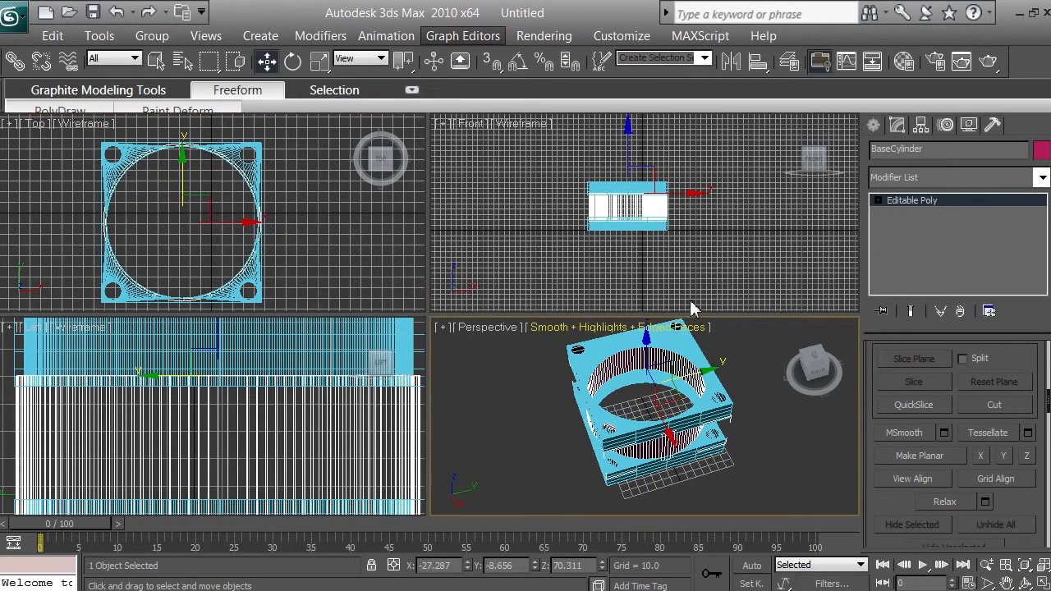
left_click(547, 36)
left_click(629, 14)
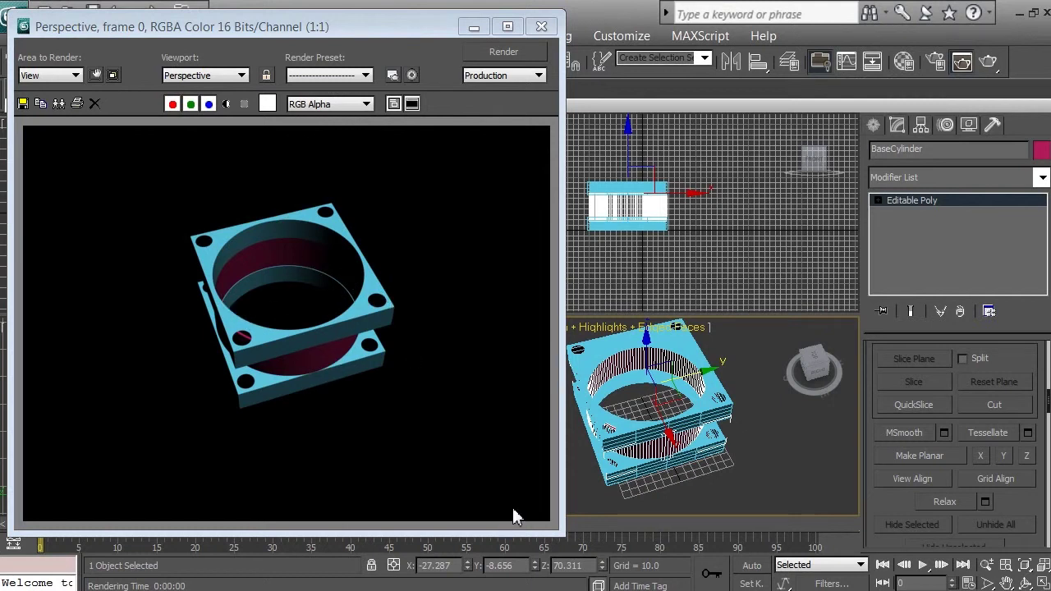
key("alt+Tab")
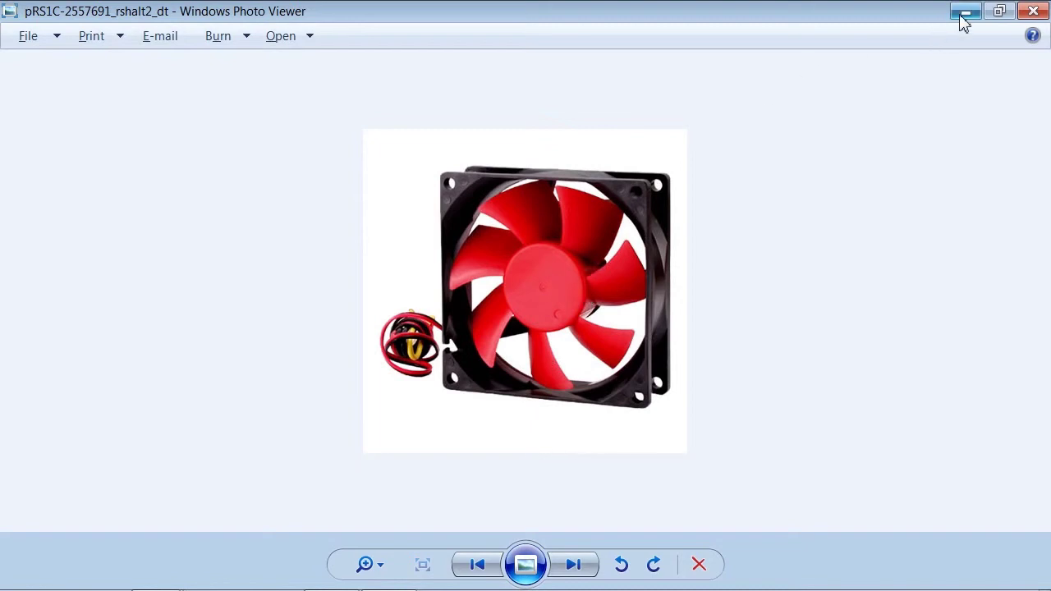
key("alt+Tab")
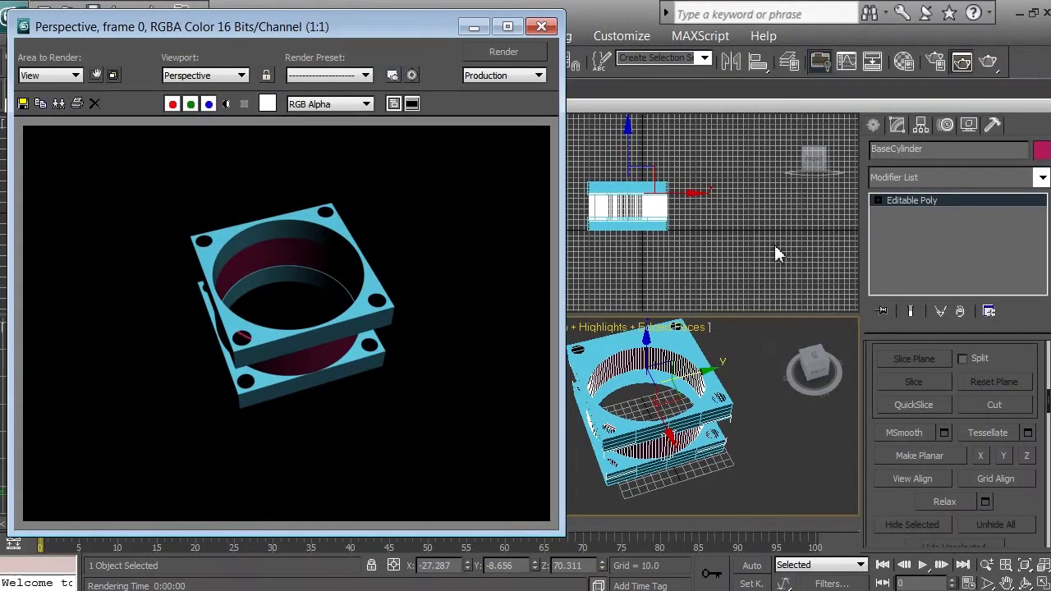
left_click(553, 31)
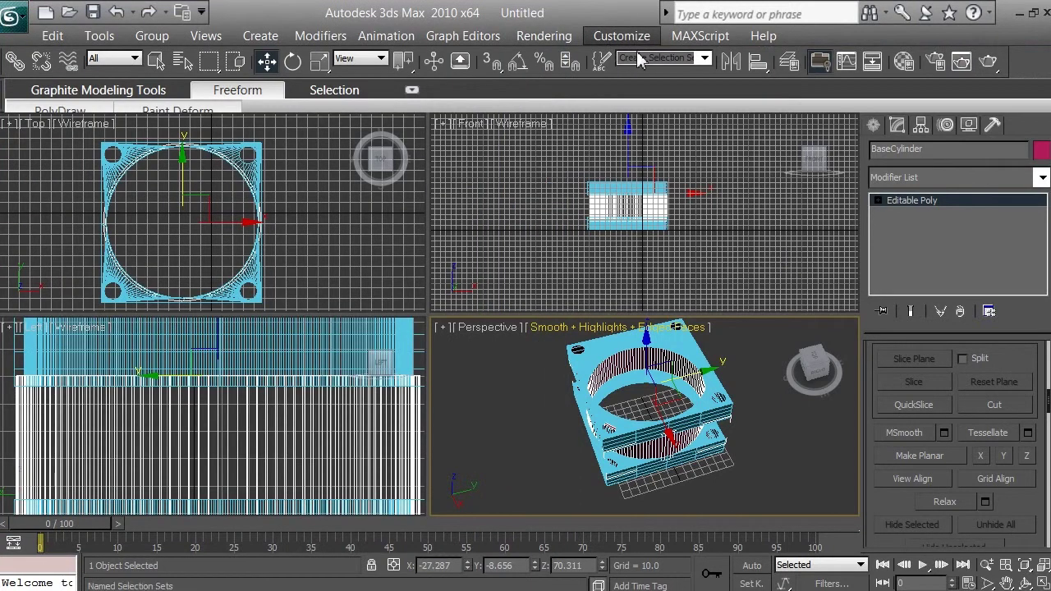
- Create a standard Cylinder at the center of the ring in the Top viewport, with radius about 19 and height about 44
right_click(367, 244)
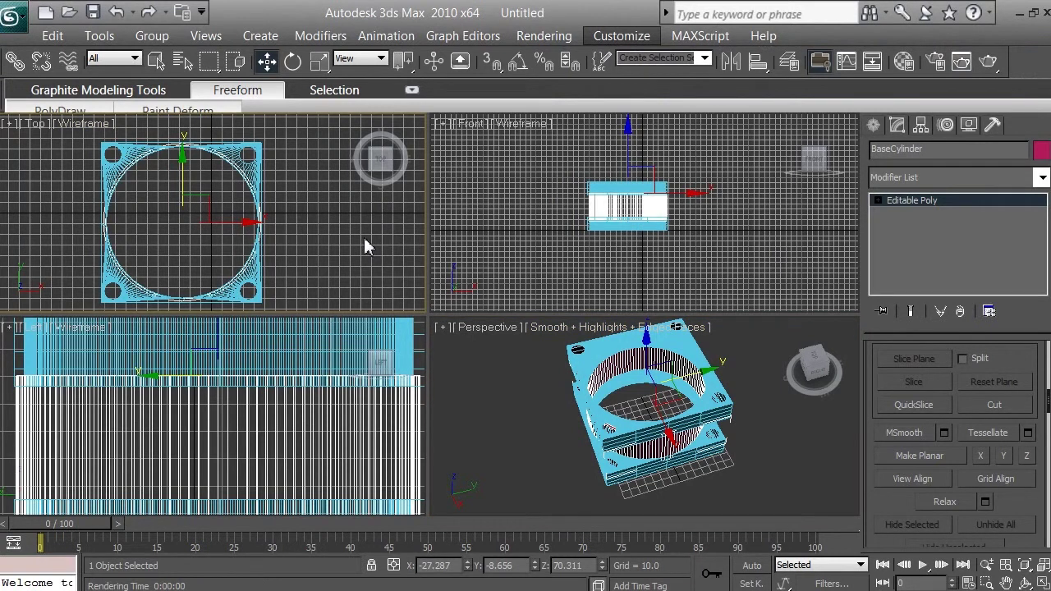
left_click(873, 126)
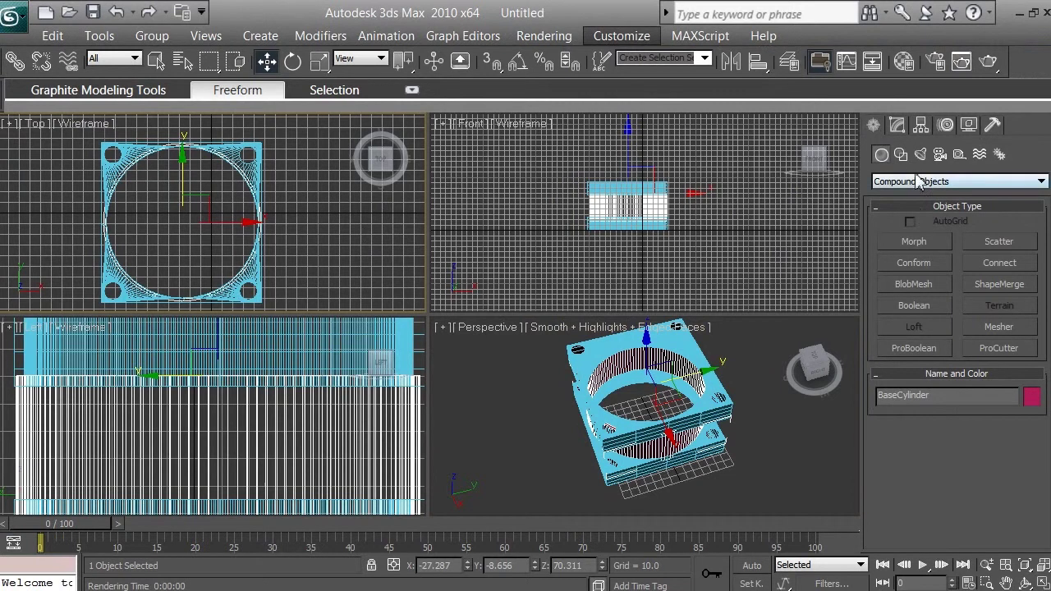
left_click(918, 182)
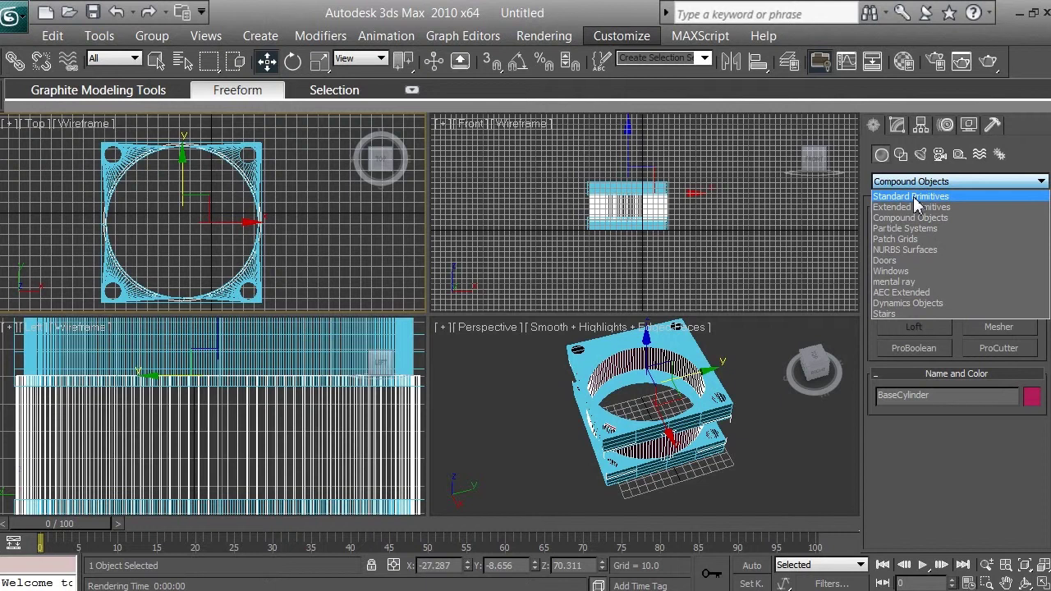
left_click(917, 206)
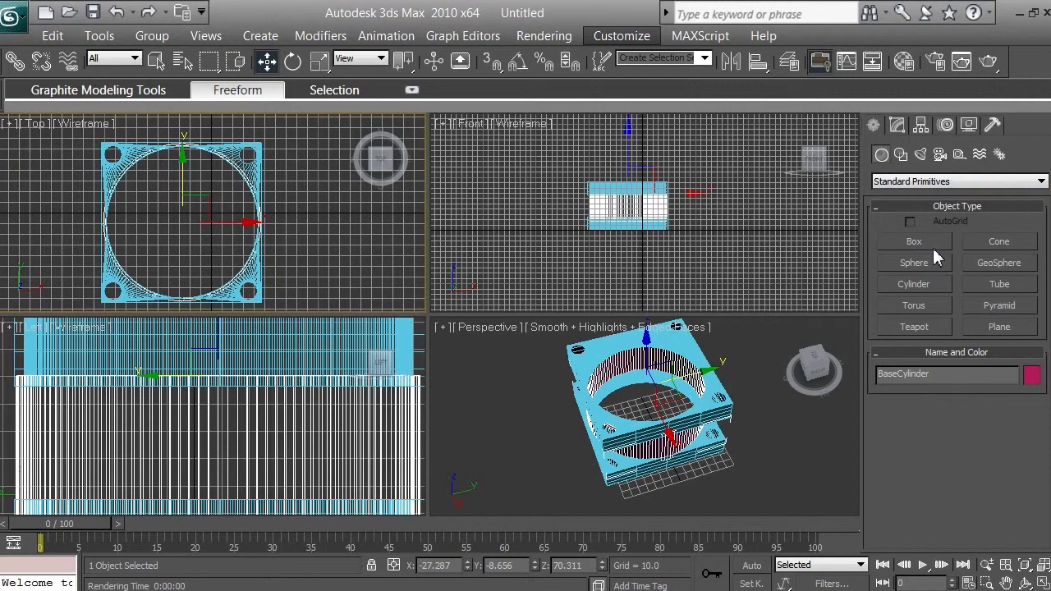
left_click(920, 285)
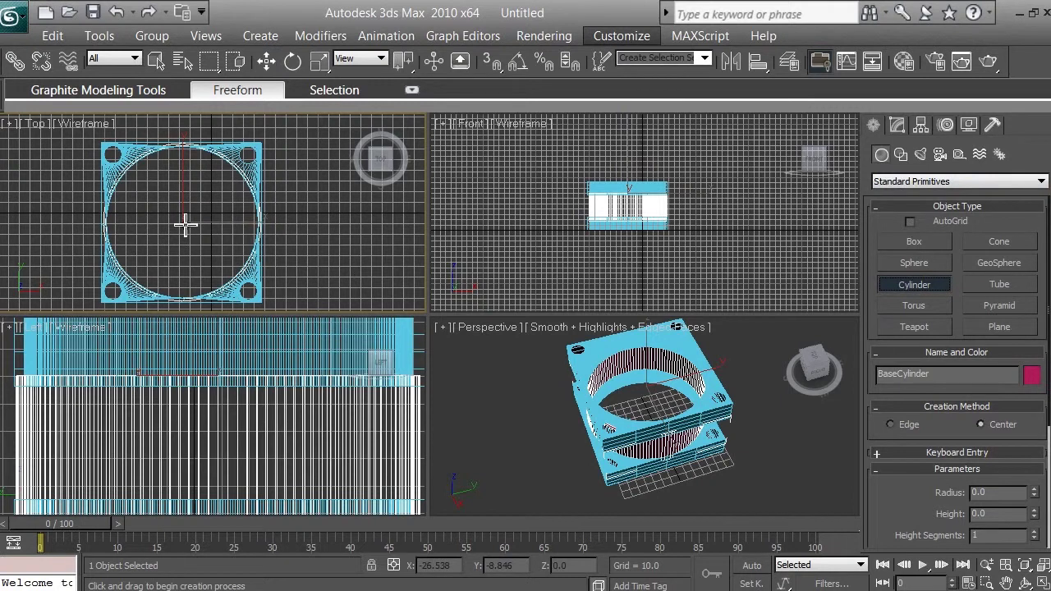
mouse_move(185, 223)
left_mouse_down()
mouse_move(211, 165)
mouse_move(187, 205)
left_mouse_up()
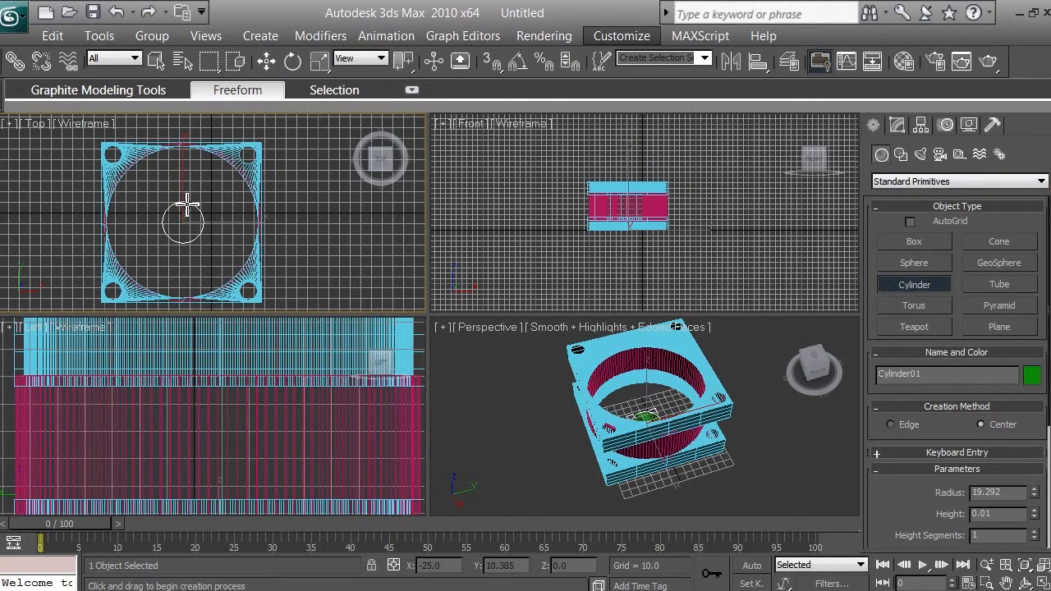
left_click_drag(187, 205, 186, 206)
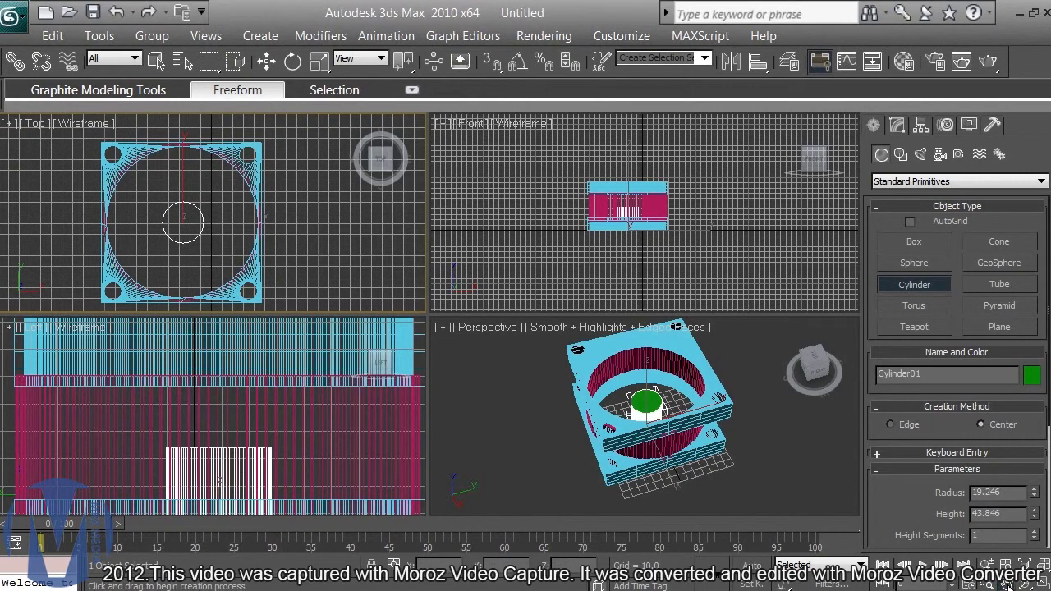
- Move the hub cylinder along the X axis in the Top viewport, out of the fan housing to X about 159
left_click(1007, 583)
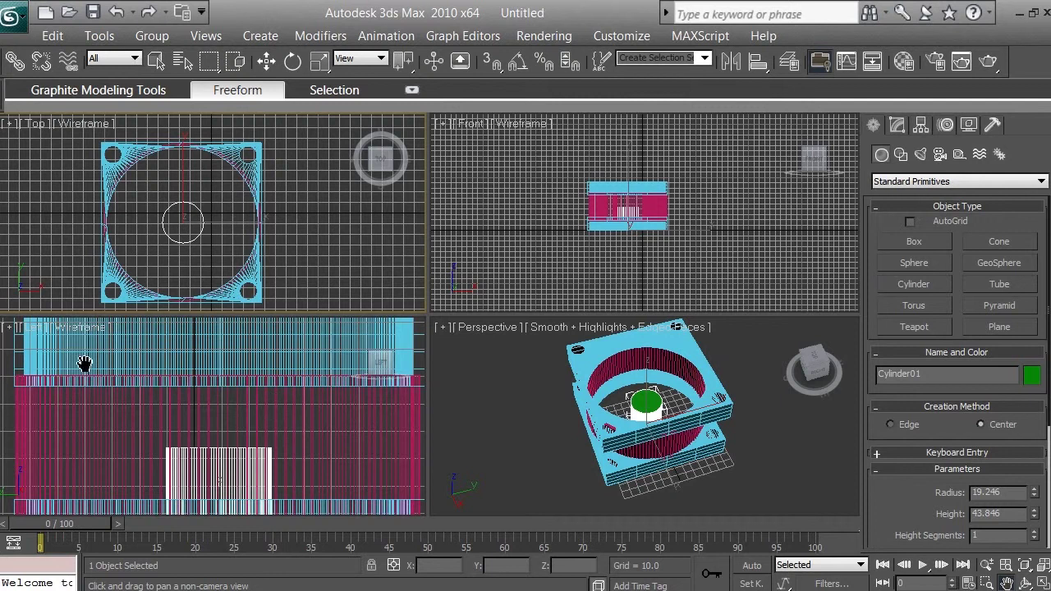
right_click(280, 419)
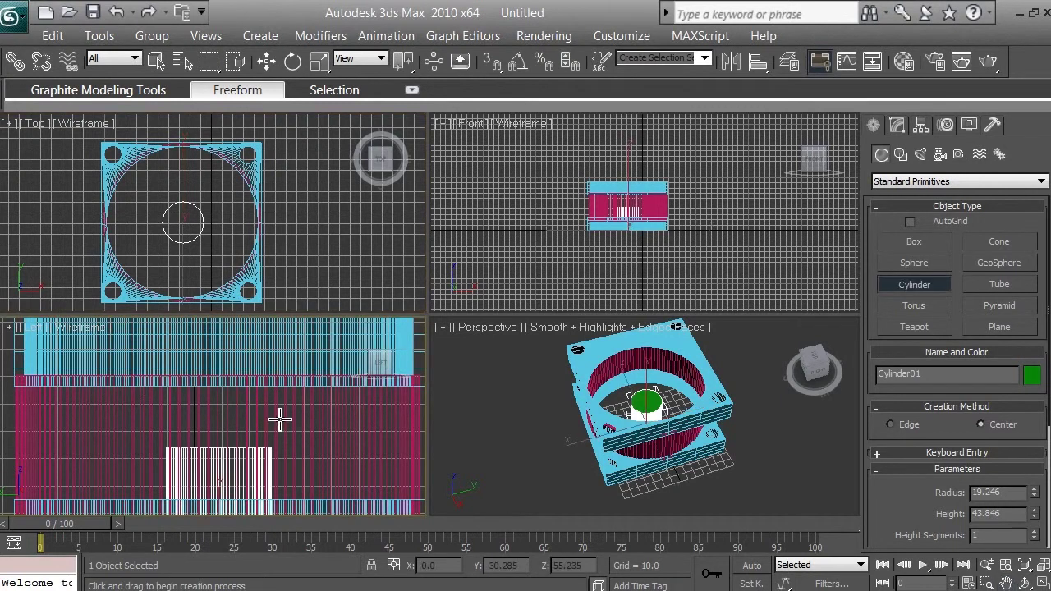
left_click(1007, 582)
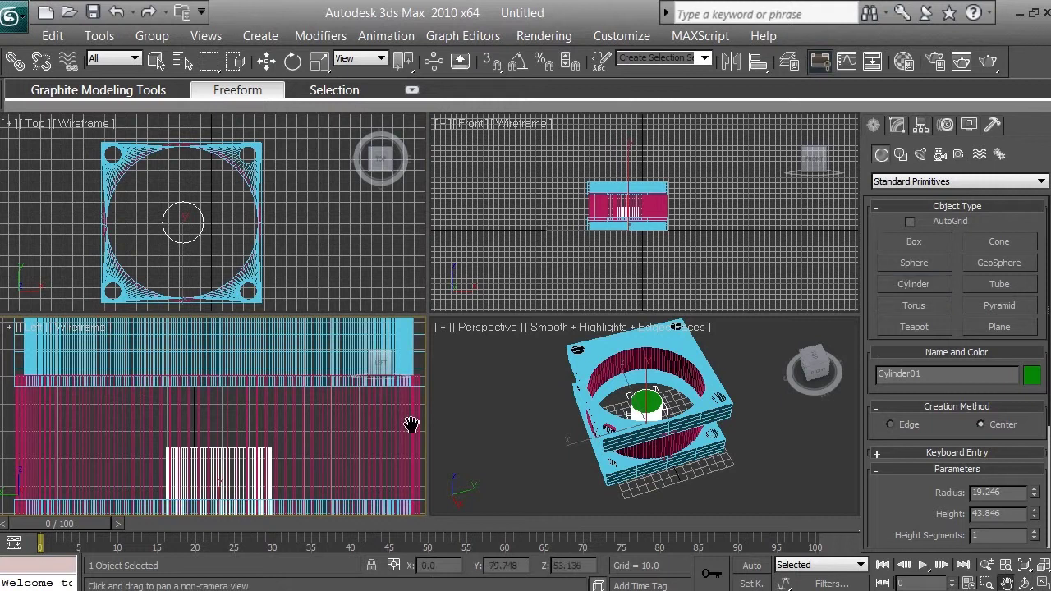
left_click_drag(352, 444, 352, 411)
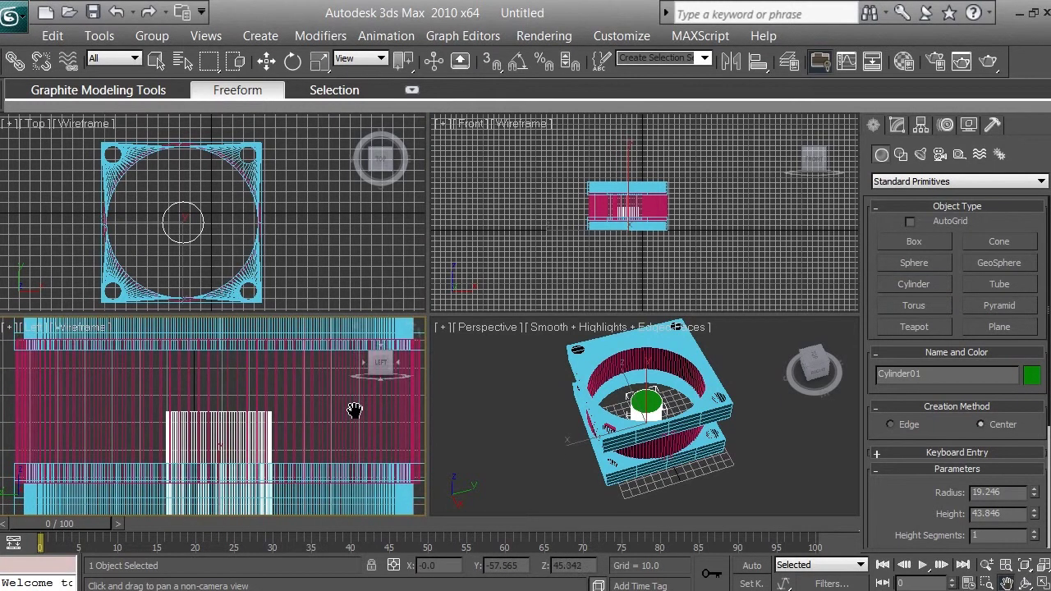
left_click(986, 565)
left_click_drag(271, 425, 294, 478)
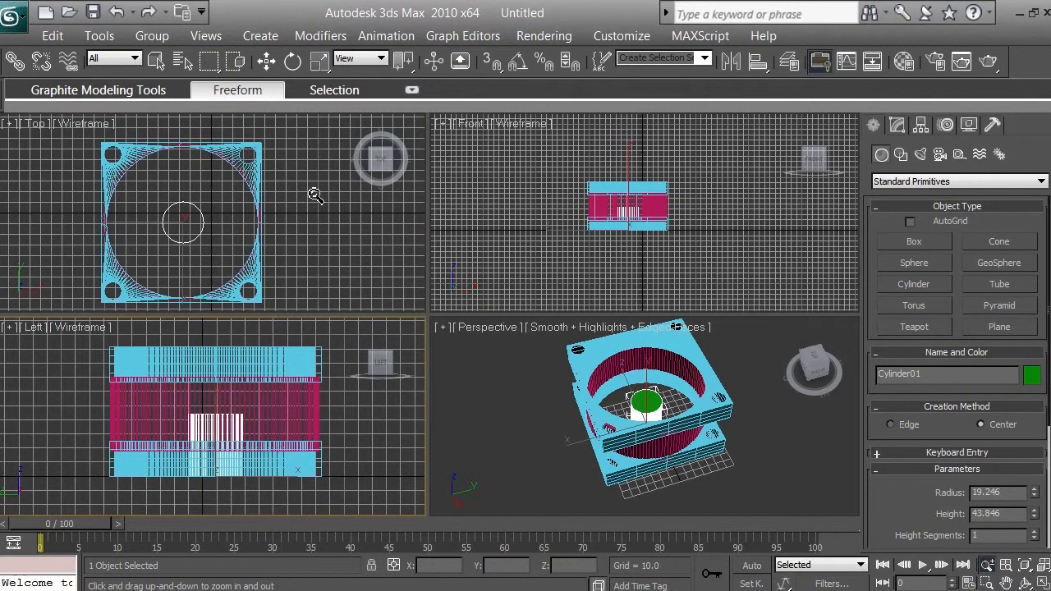
left_click(266, 63)
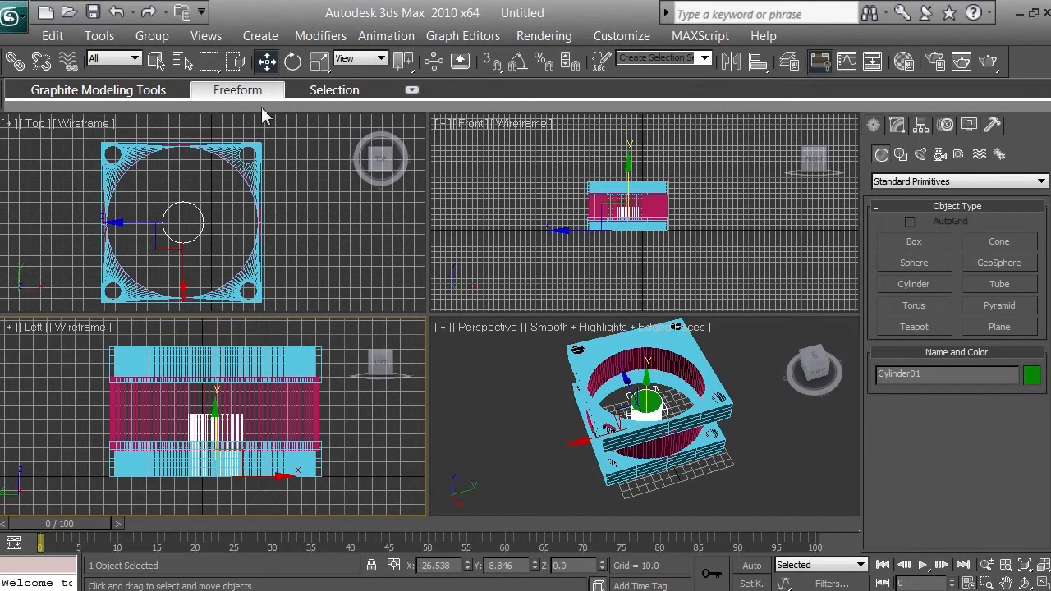
right_click(276, 268)
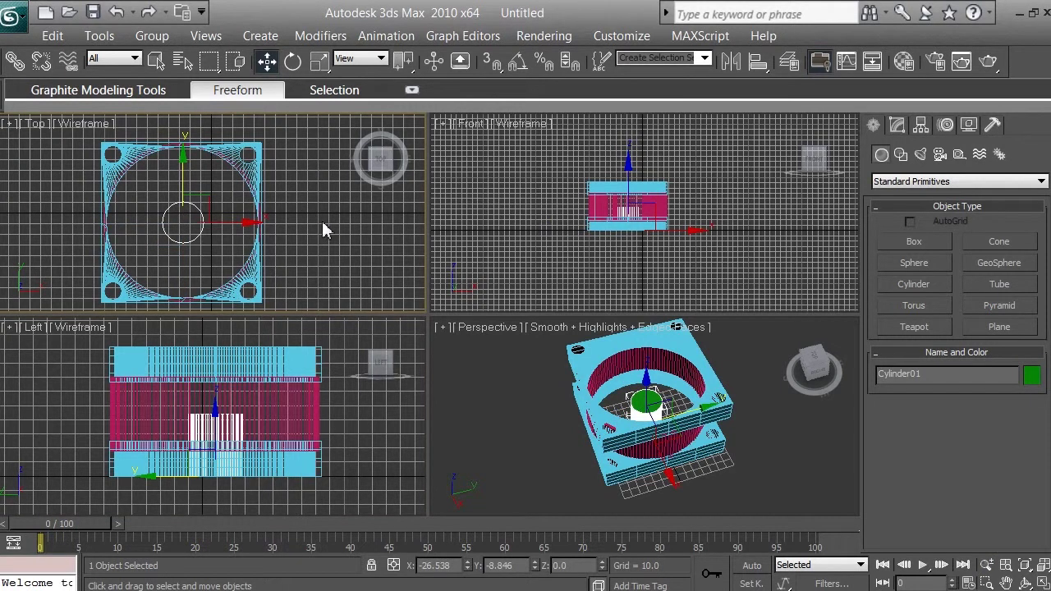
left_click_drag(256, 223, 444, 236)
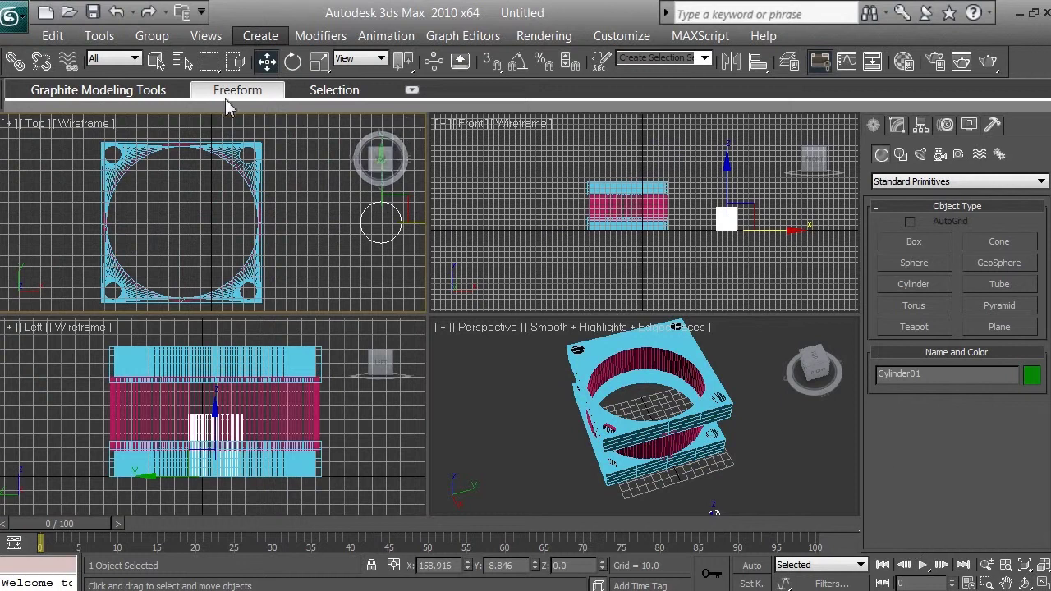
- Move the cylinder farther from the housing along X in the Top viewport, to X about 229
left_click(1007, 582)
left_click_drag(402, 274, 178, 263)
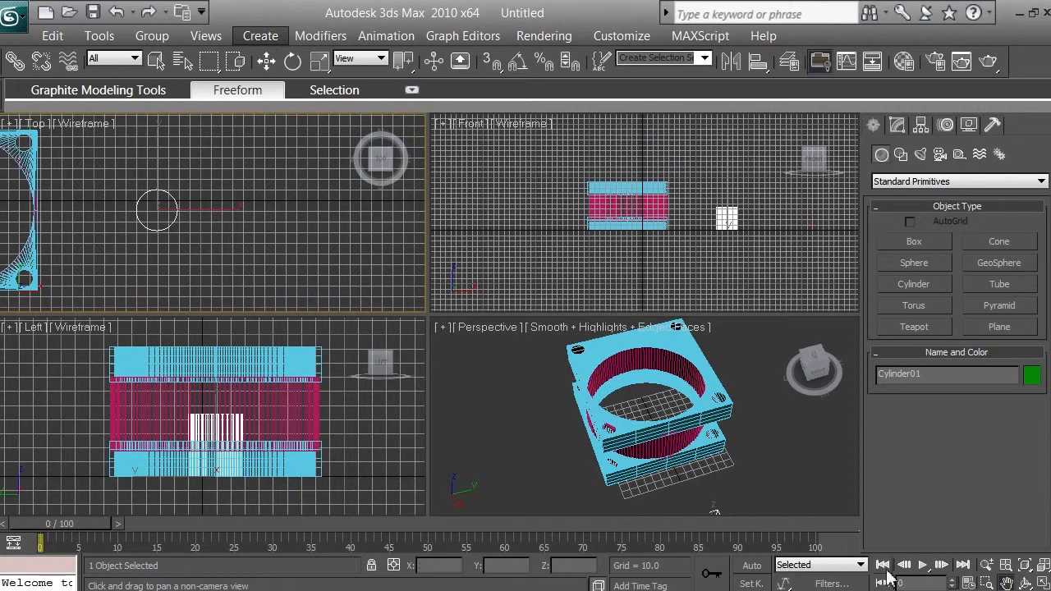
left_click(987, 565)
left_click_drag(160, 222, 156, 197)
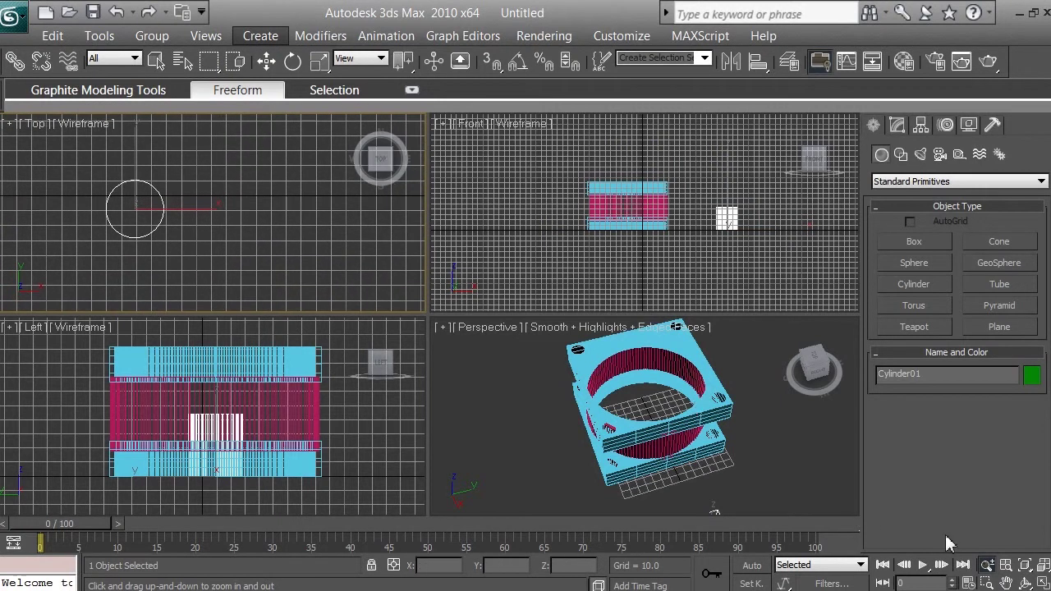
left_click(267, 63)
left_click_drag(206, 209, 311, 212)
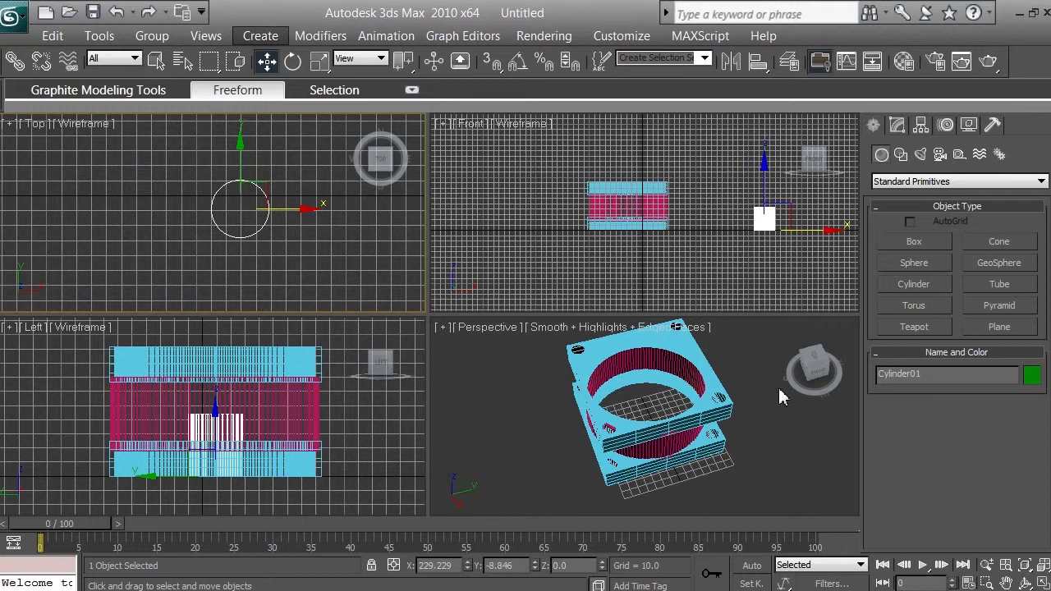
- Compare Zoom Extents with Zoom Extents Selected in the Perspective viewport, ending with the selected cylinder framed
left_click(786, 462)
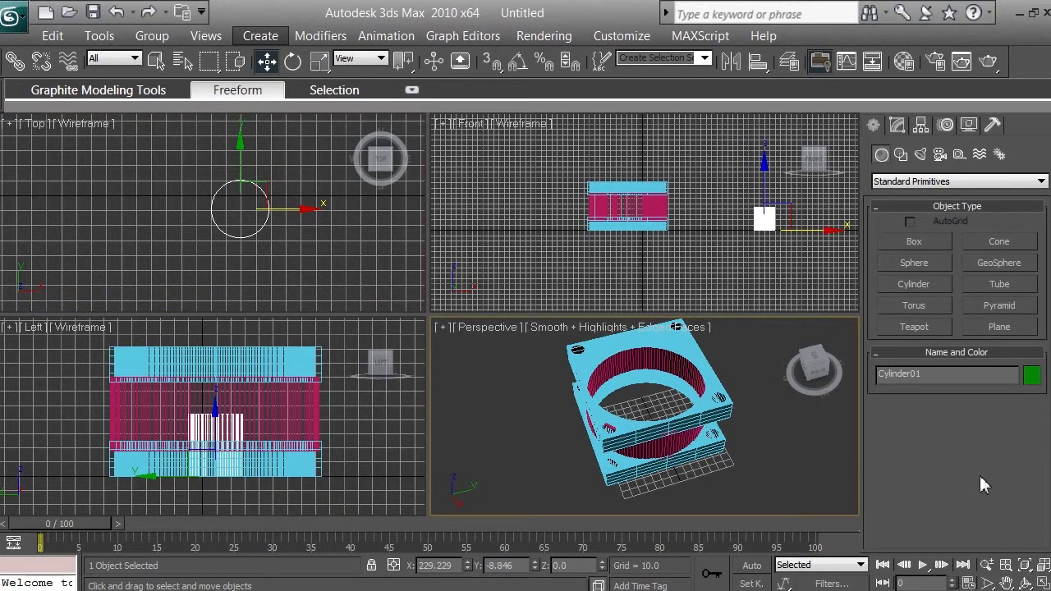
left_click(1026, 567)
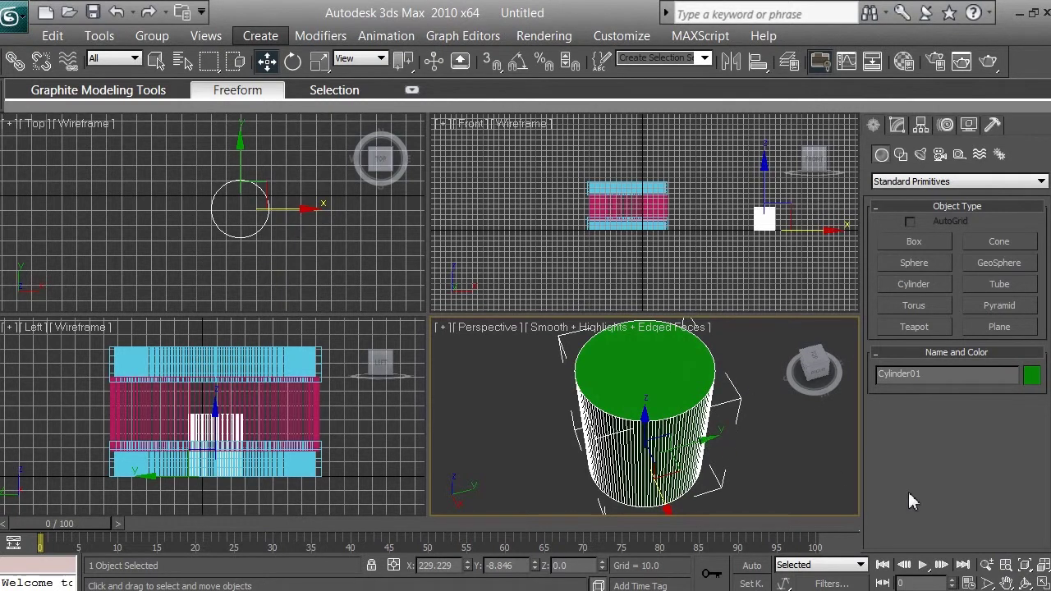
left_click(1026, 567)
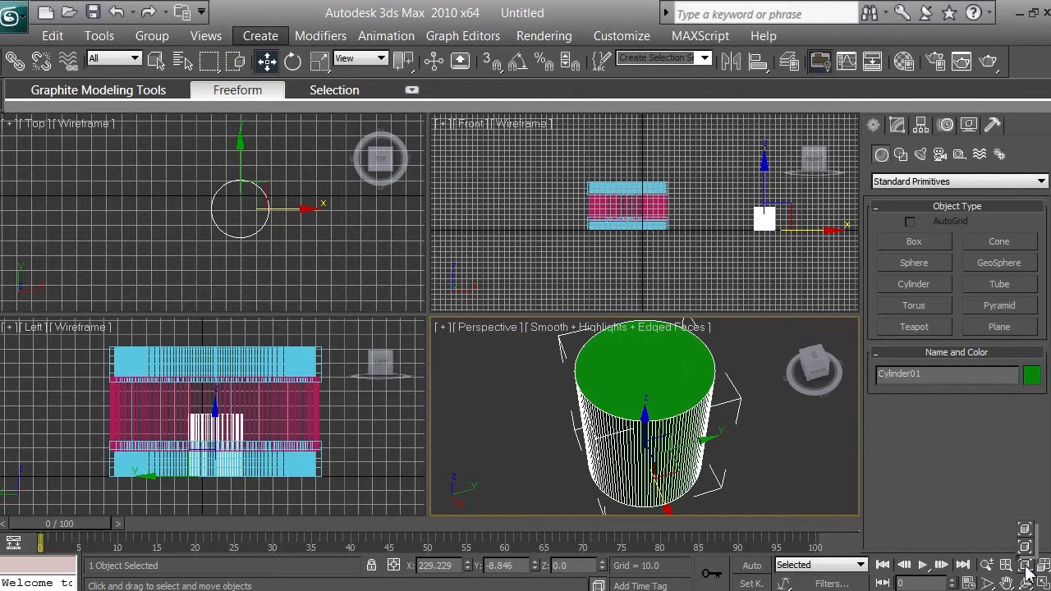
left_click_drag(1027, 571, 1026, 535)
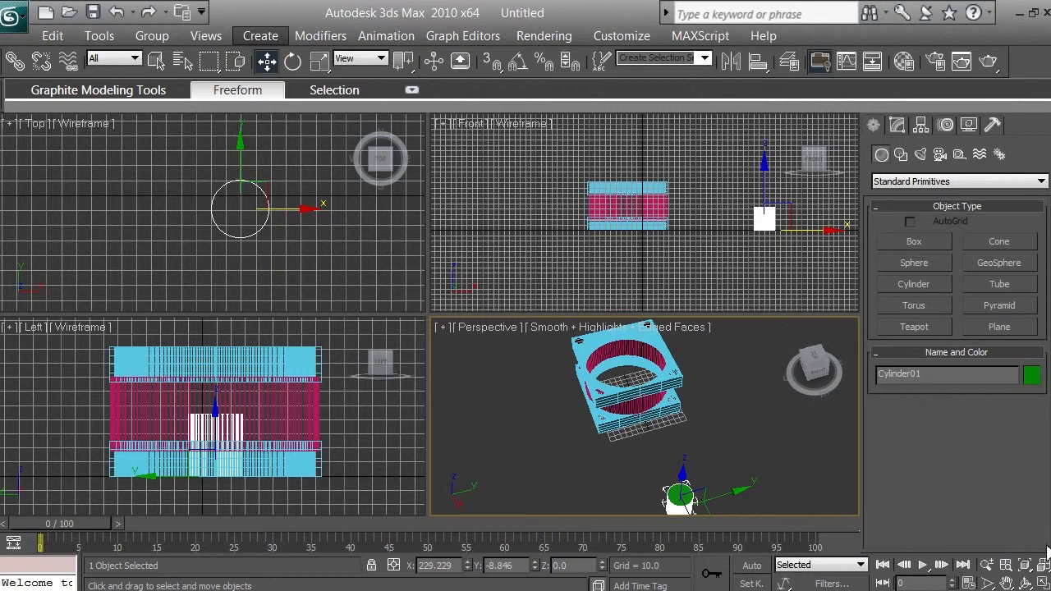
left_click(1027, 572)
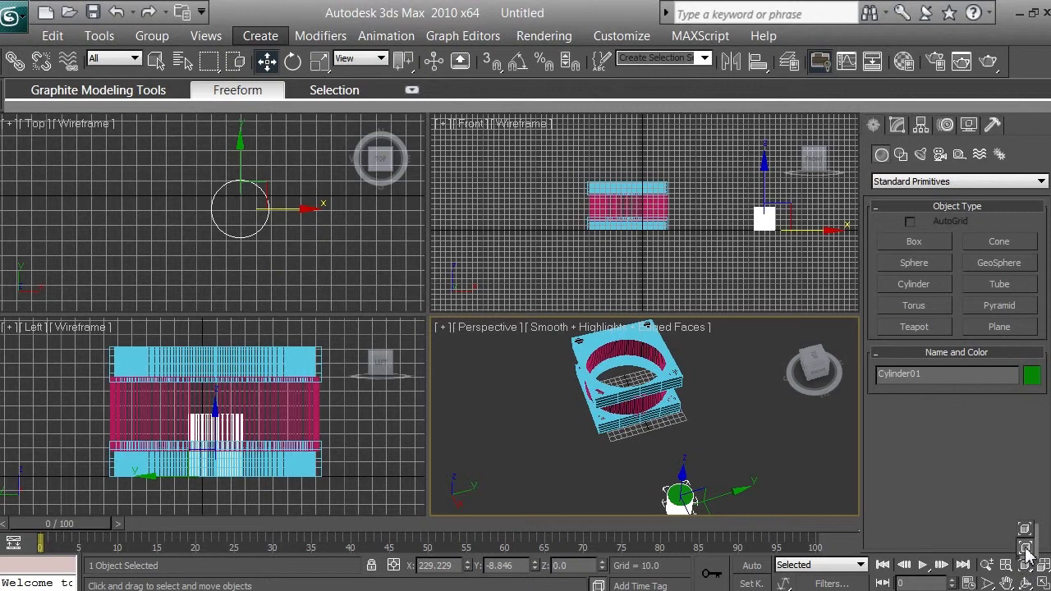
left_click_drag(1026, 555, 1026, 555)
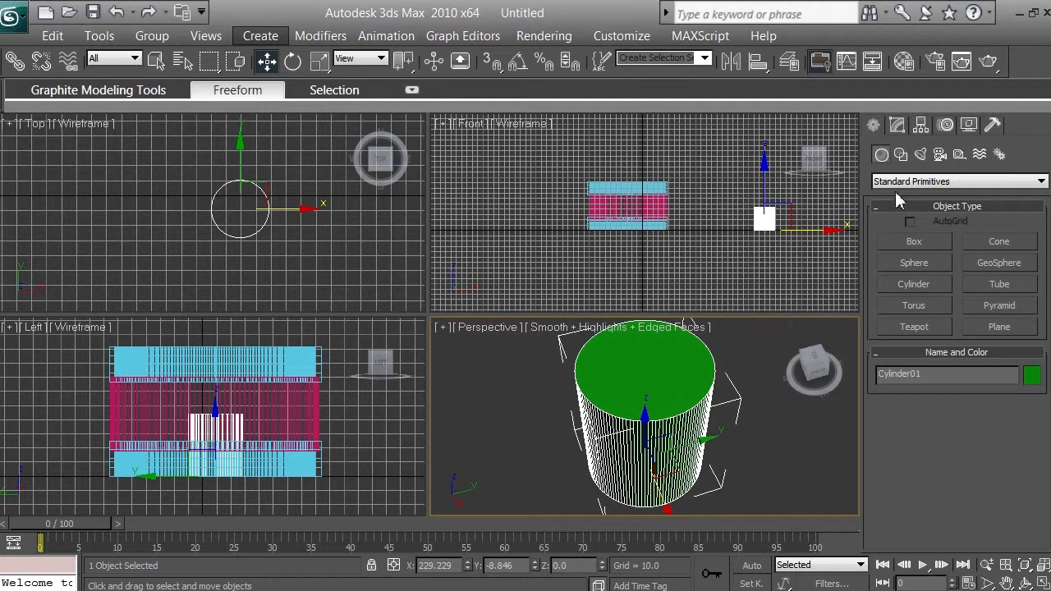
- Check the blades in the fan reference photo in Windows Photo Viewer, and set the cylinder's Sides to 14 in 3ds Max
left_click(900, 127)
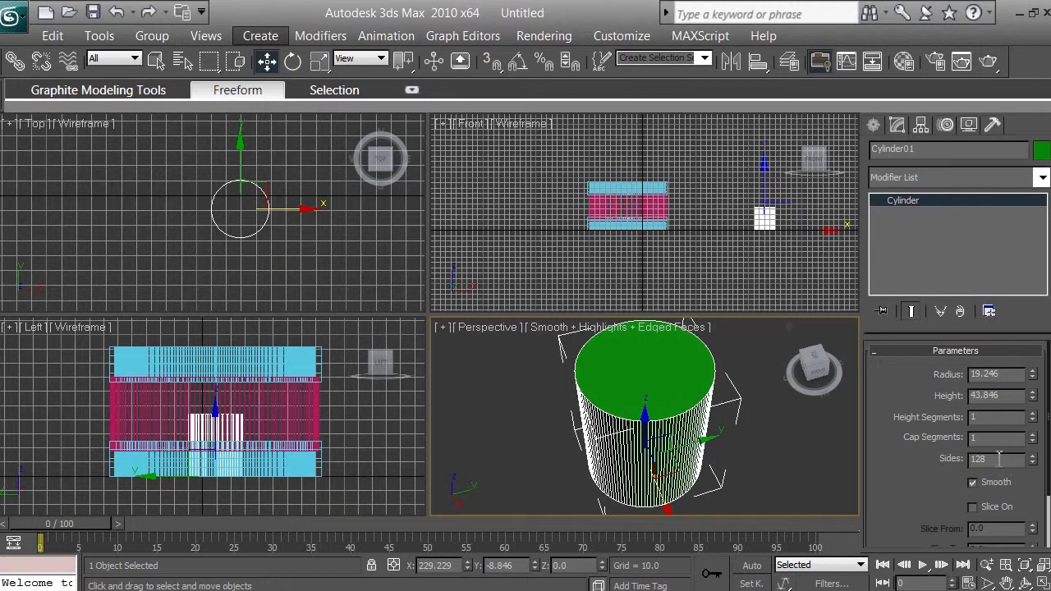
left_click_drag(1002, 461, 963, 461)
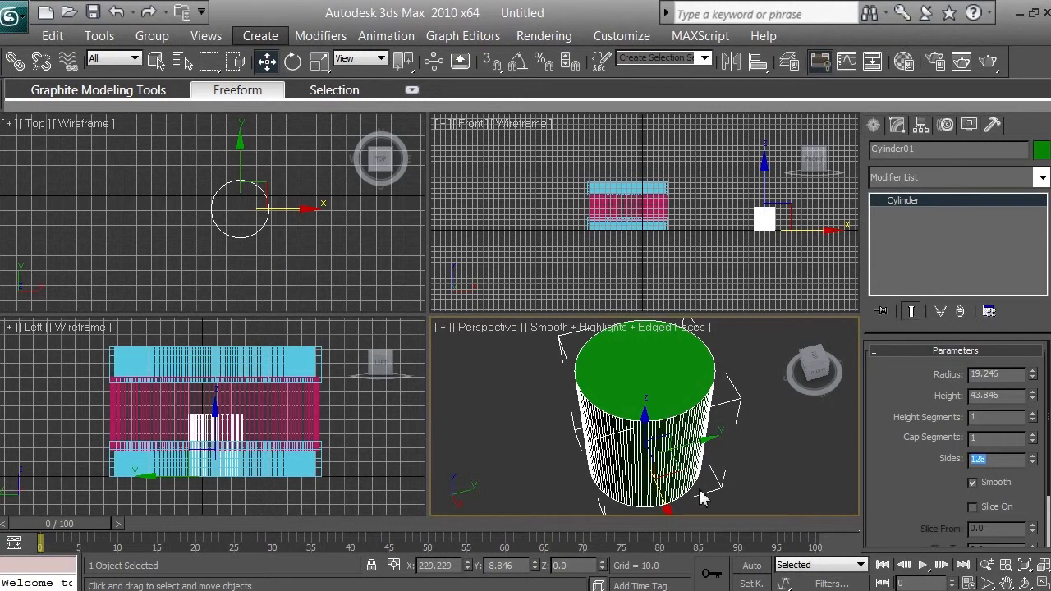
key("alt+Tab")
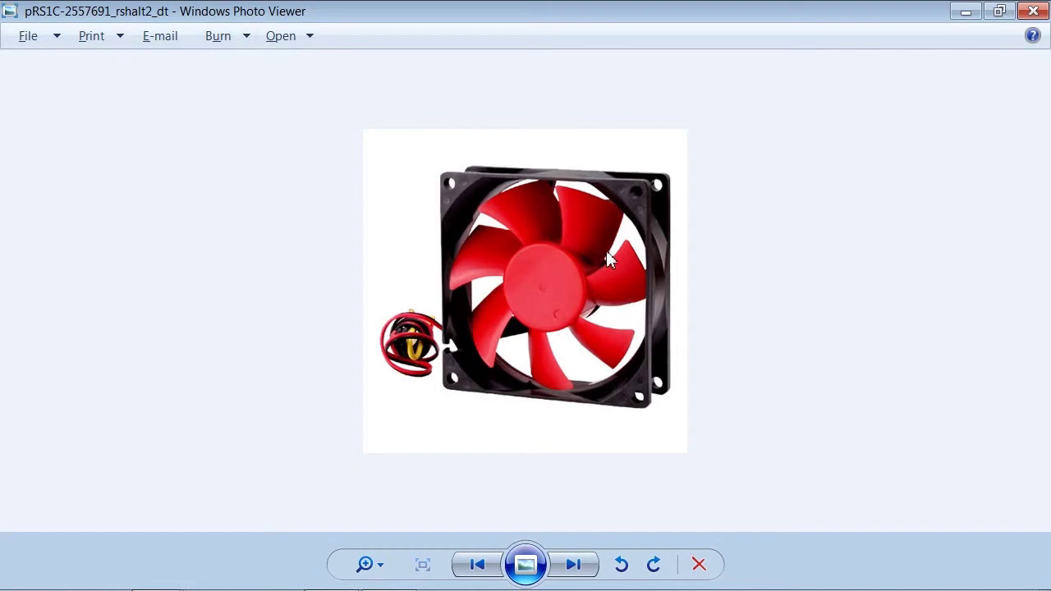
left_click(963, 13)
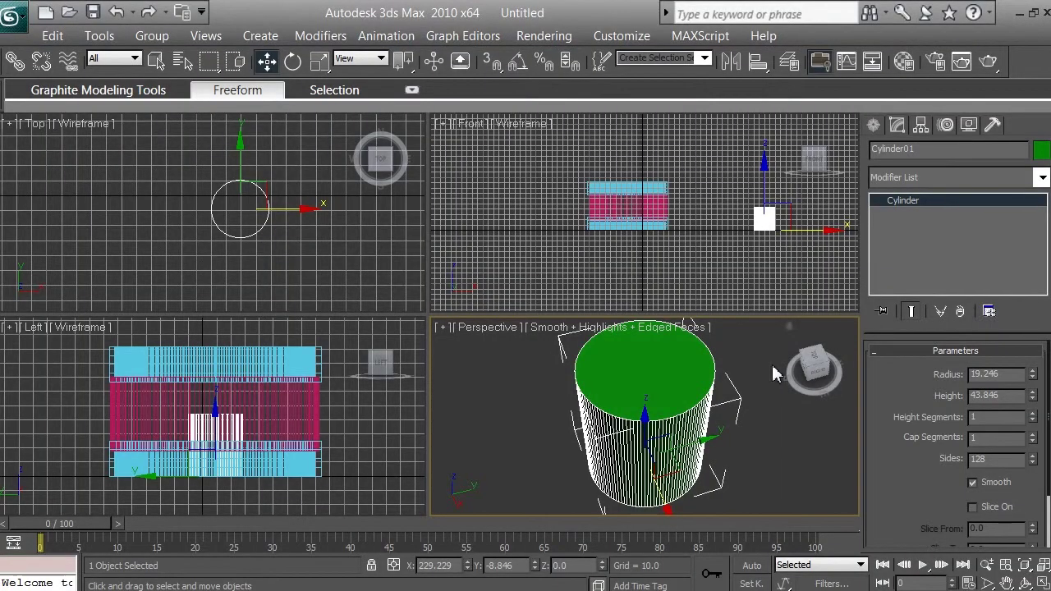
double_click(987, 461)
type("14")
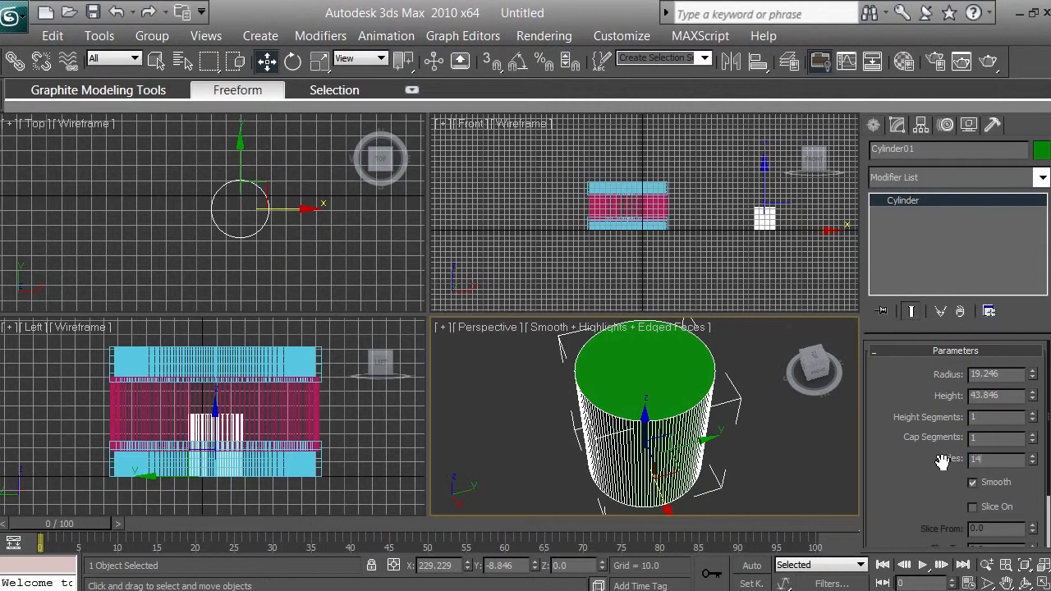
key("Return")
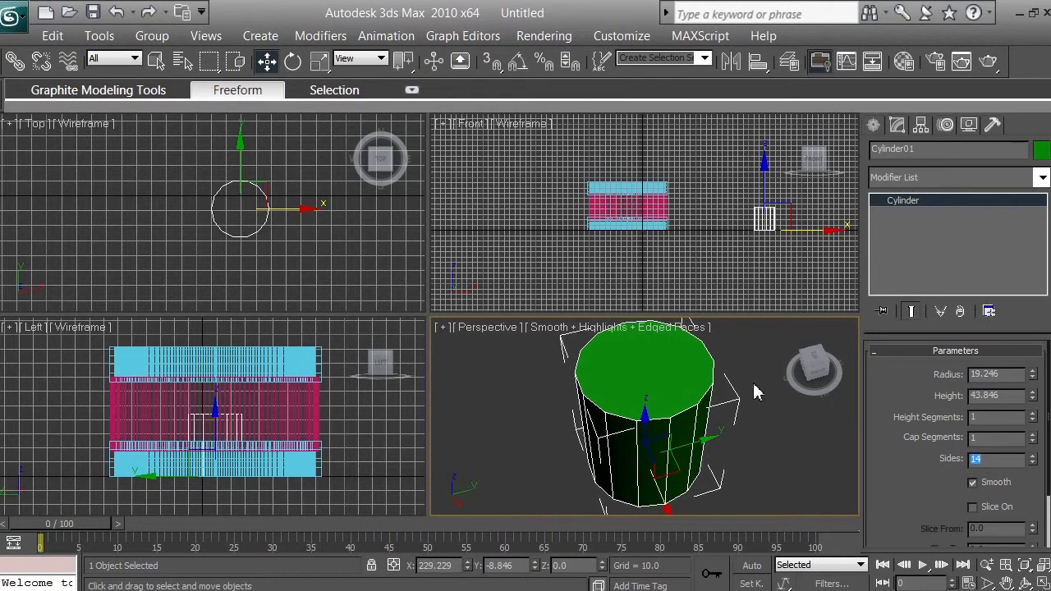
- Convert the cylinder to an Editable Poly and activate its Polygon sub-object level
right_click(921, 207)
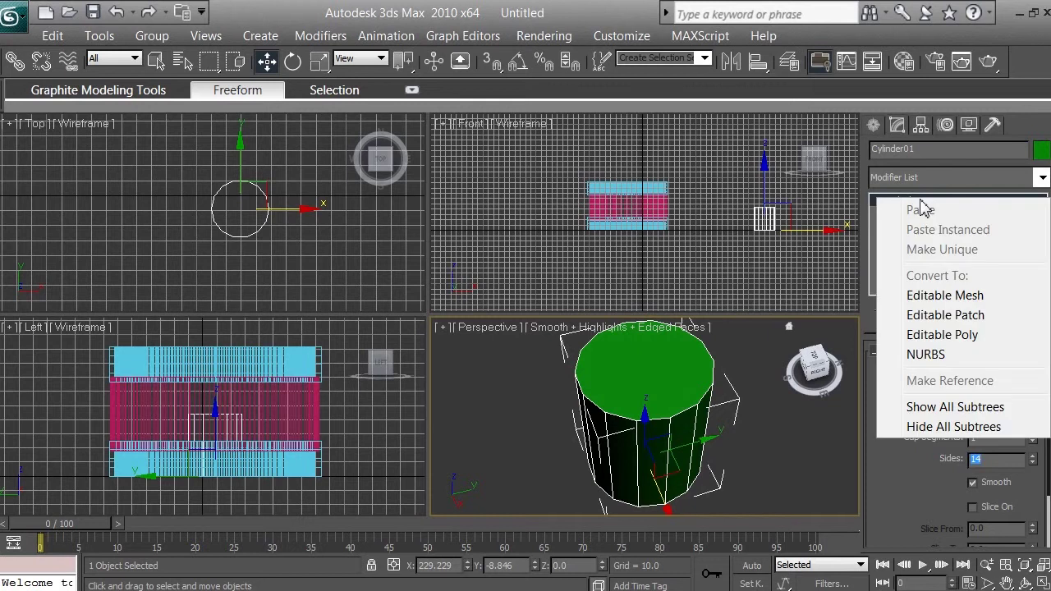
left_click(978, 336)
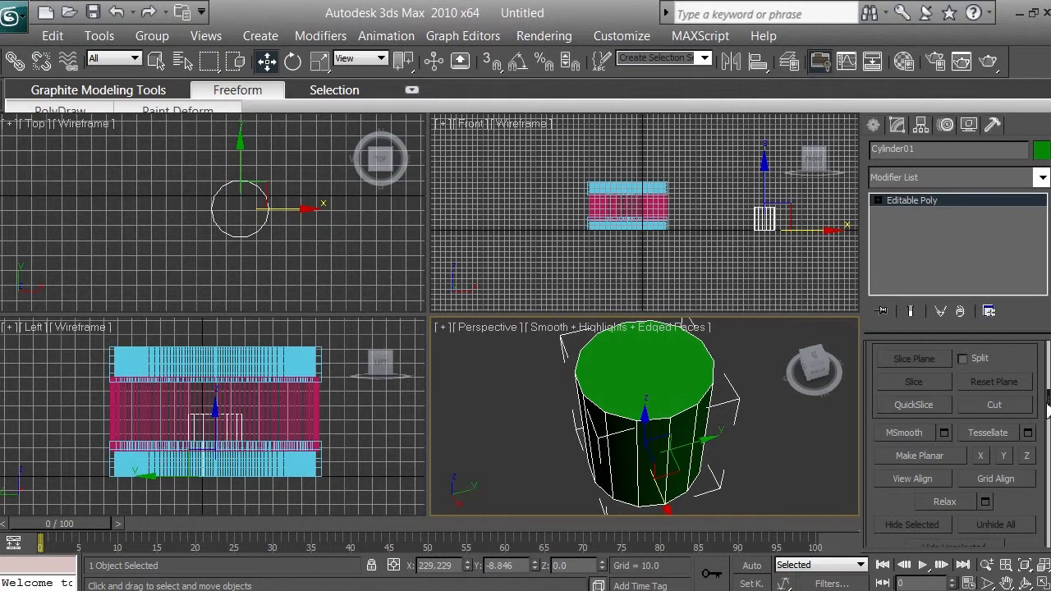
left_click_drag(1049, 402, 1048, 349)
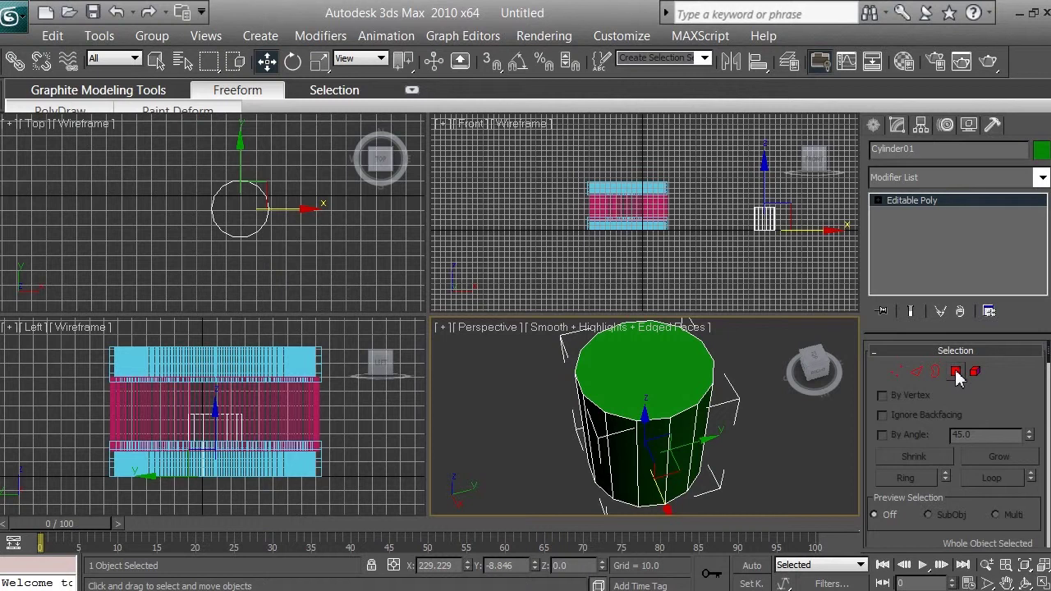
left_click(960, 374)
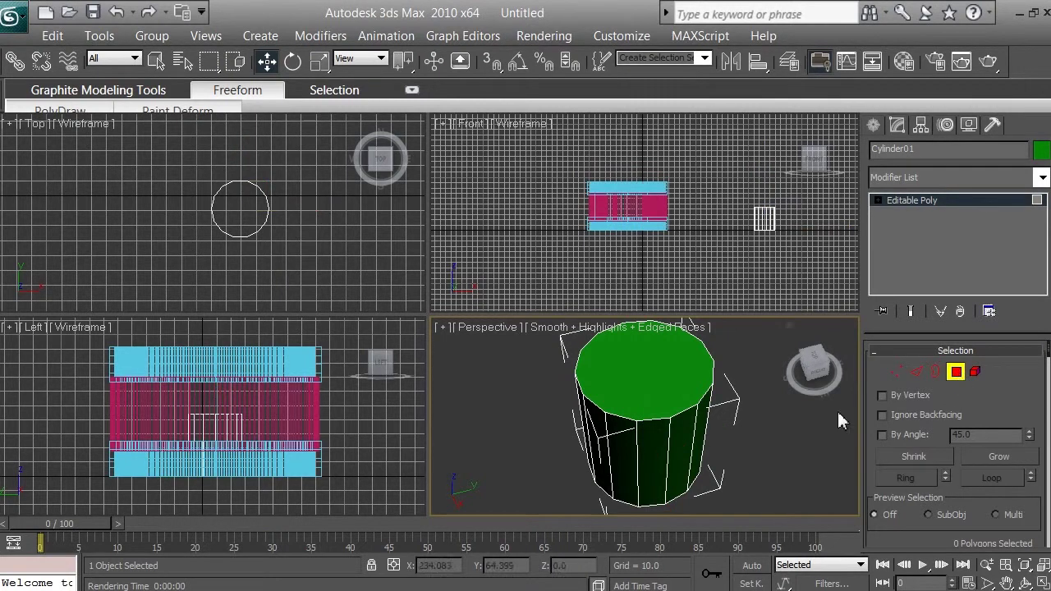
- Select every other side polygon around the cylinder in the Perspective viewport, adding each one to the selection
left_click(1027, 582)
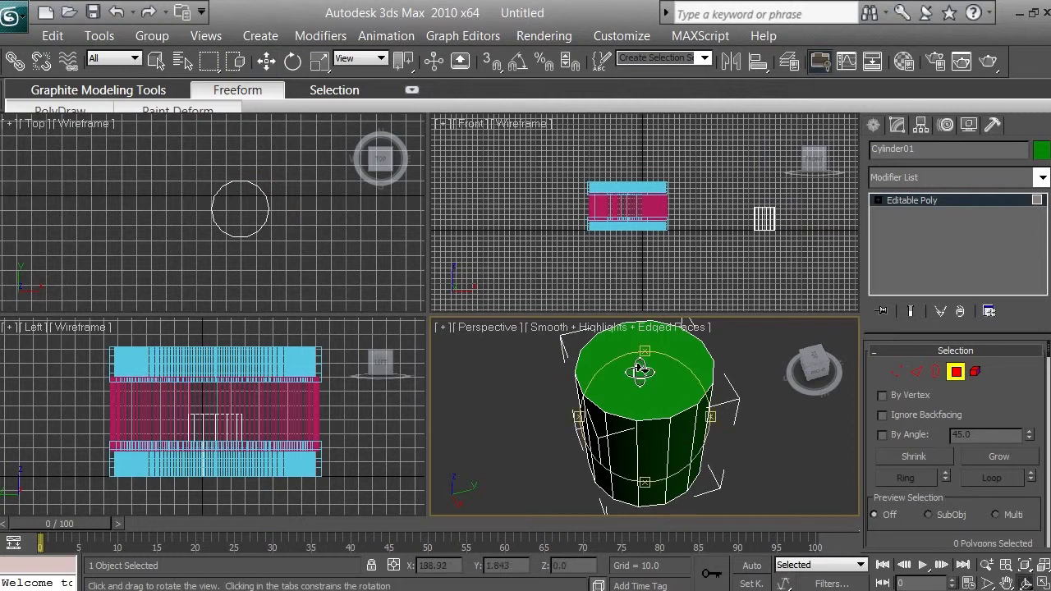
left_click_drag(649, 357, 653, 335)
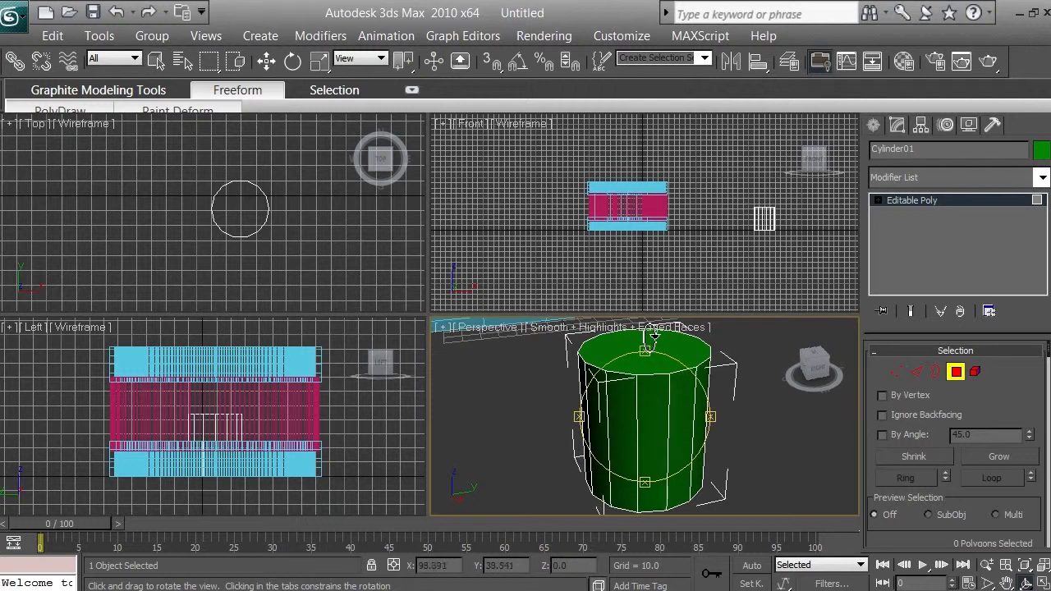
right_click(675, 451)
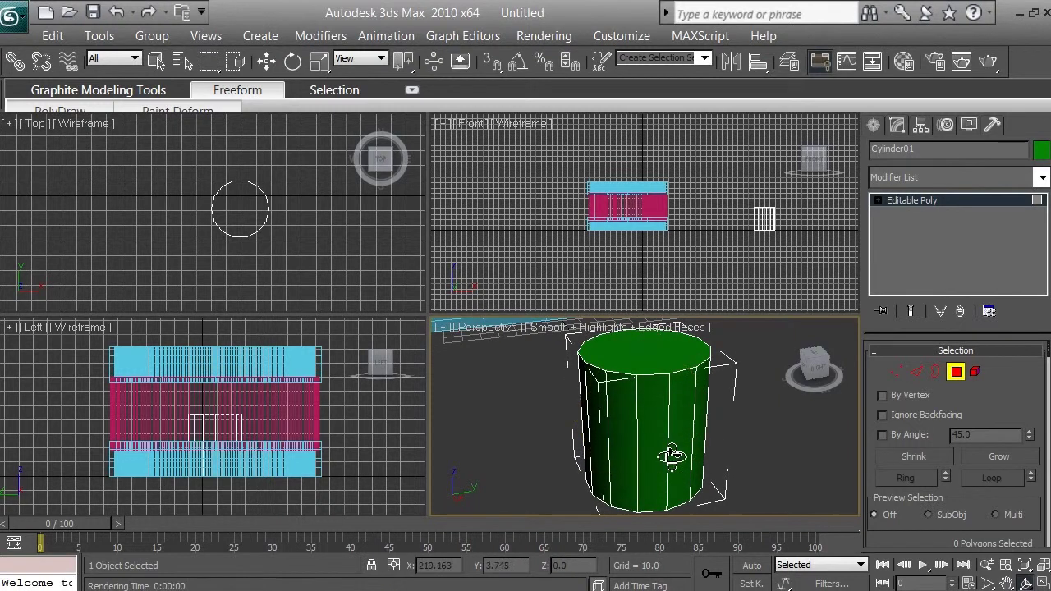
left_click(657, 455)
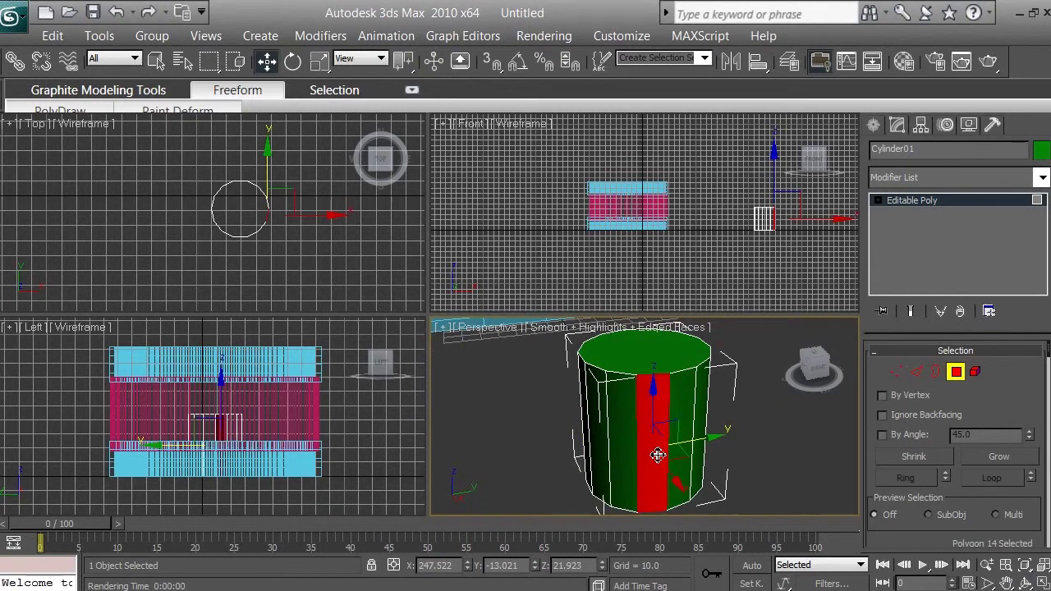
left_click(701, 428, "ctrl")
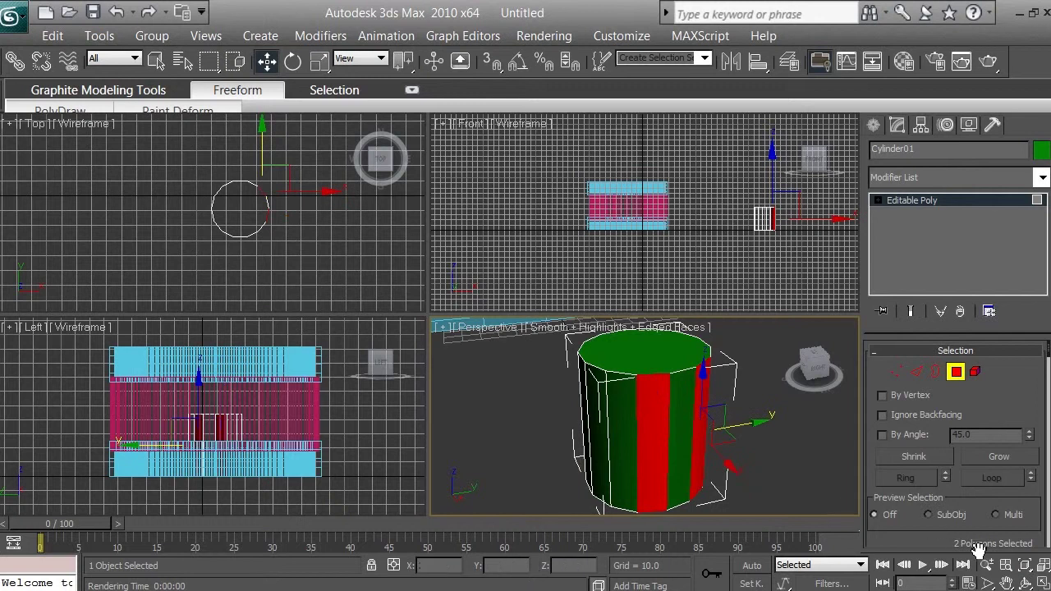
left_click(1027, 581)
left_click_drag(710, 419, 554, 414)
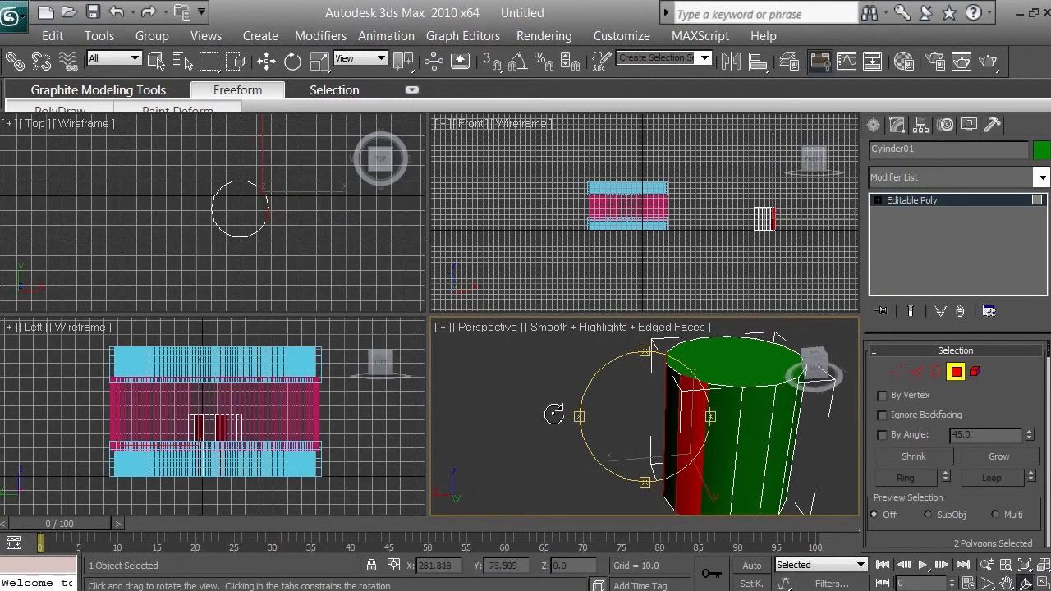
left_click(1027, 582)
key("shift+z")
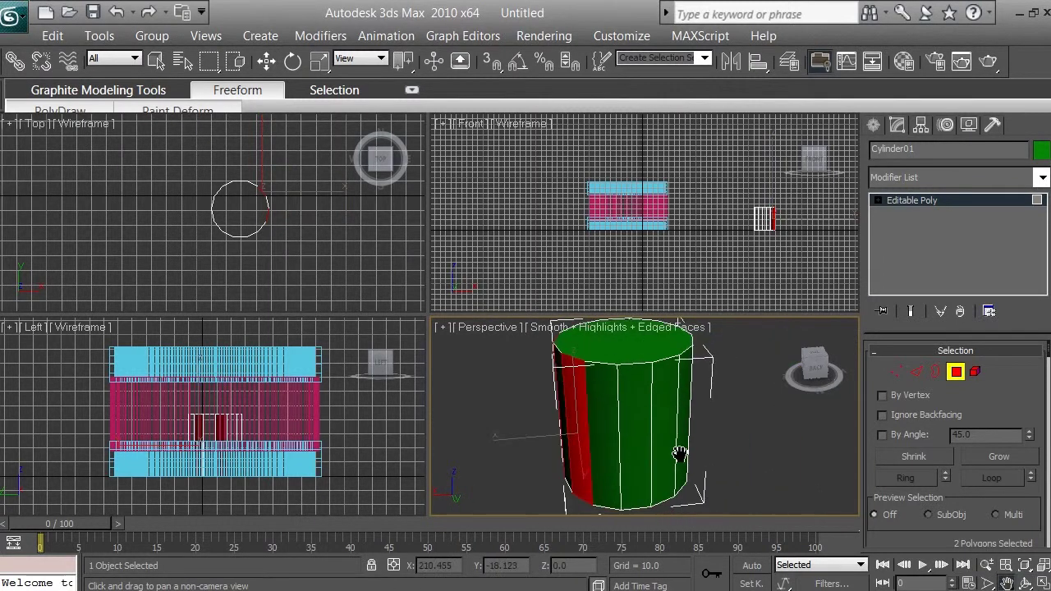
key("w")
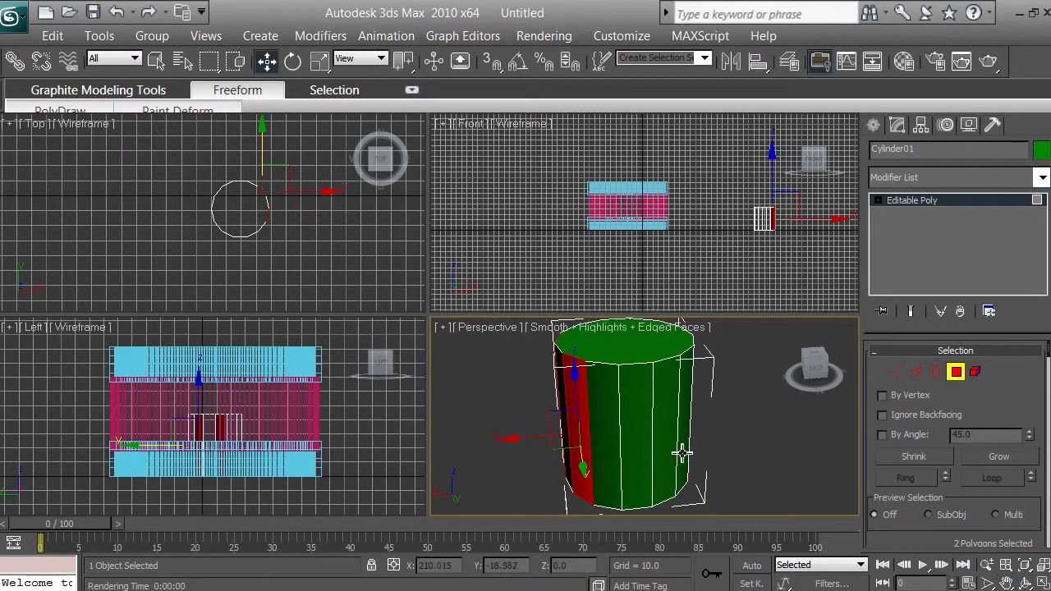
left_click(643, 440, "ctrl")
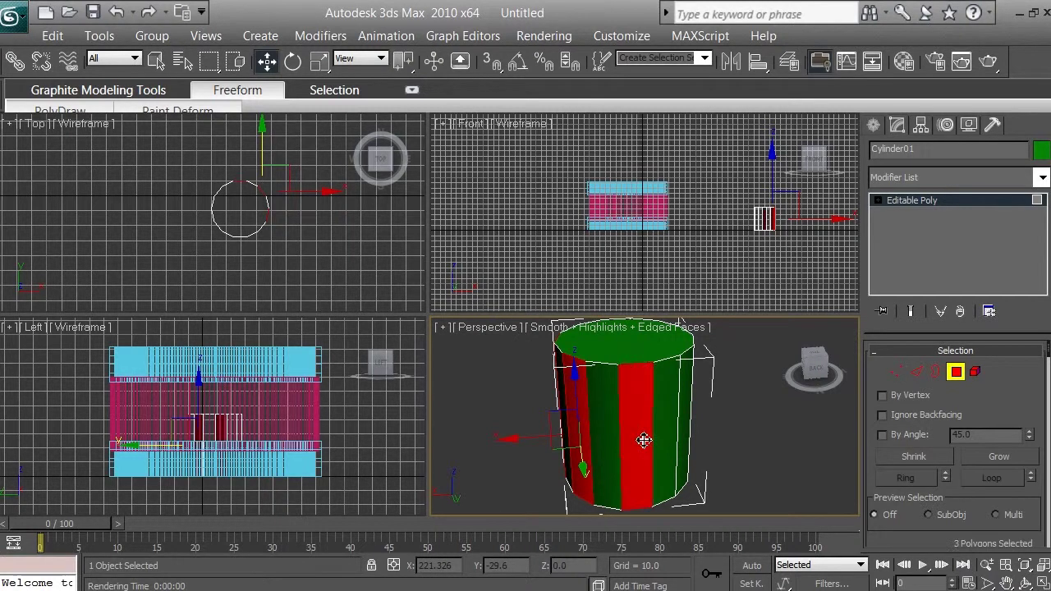